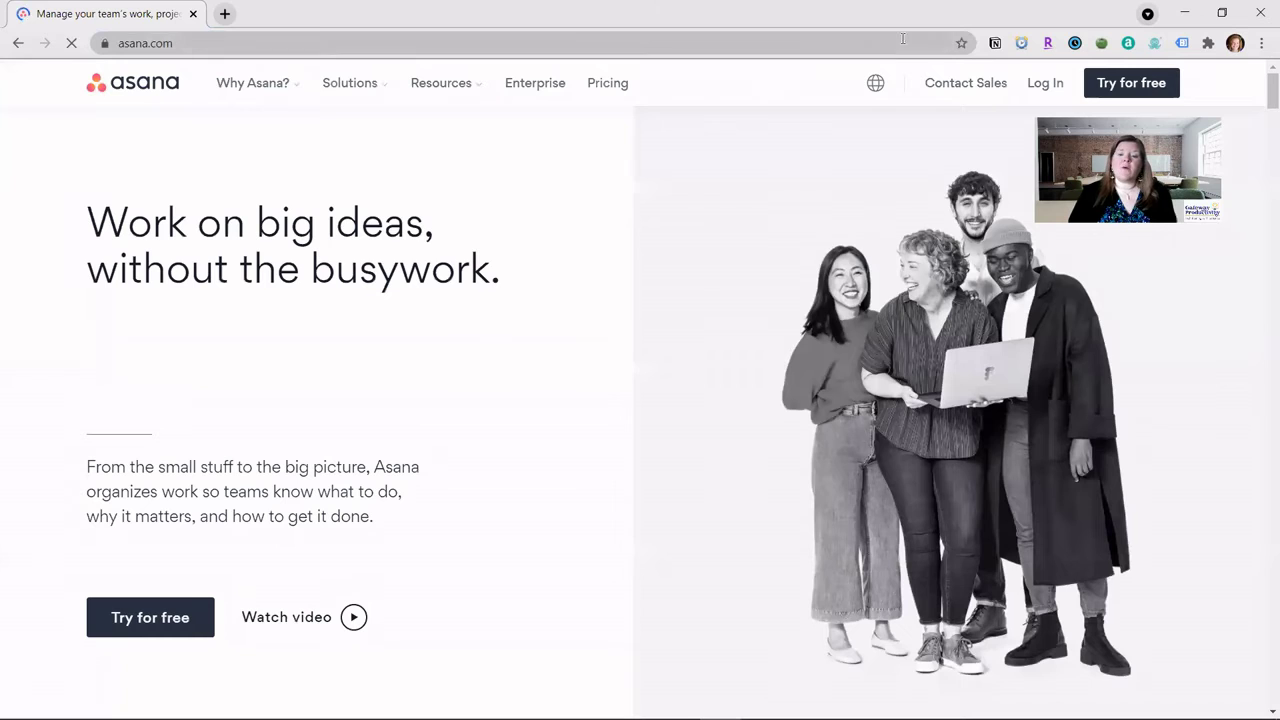
Step: Bookmark the Asana homepage under the name Asana in the Bookmarks bar folder
left_click(963, 44)
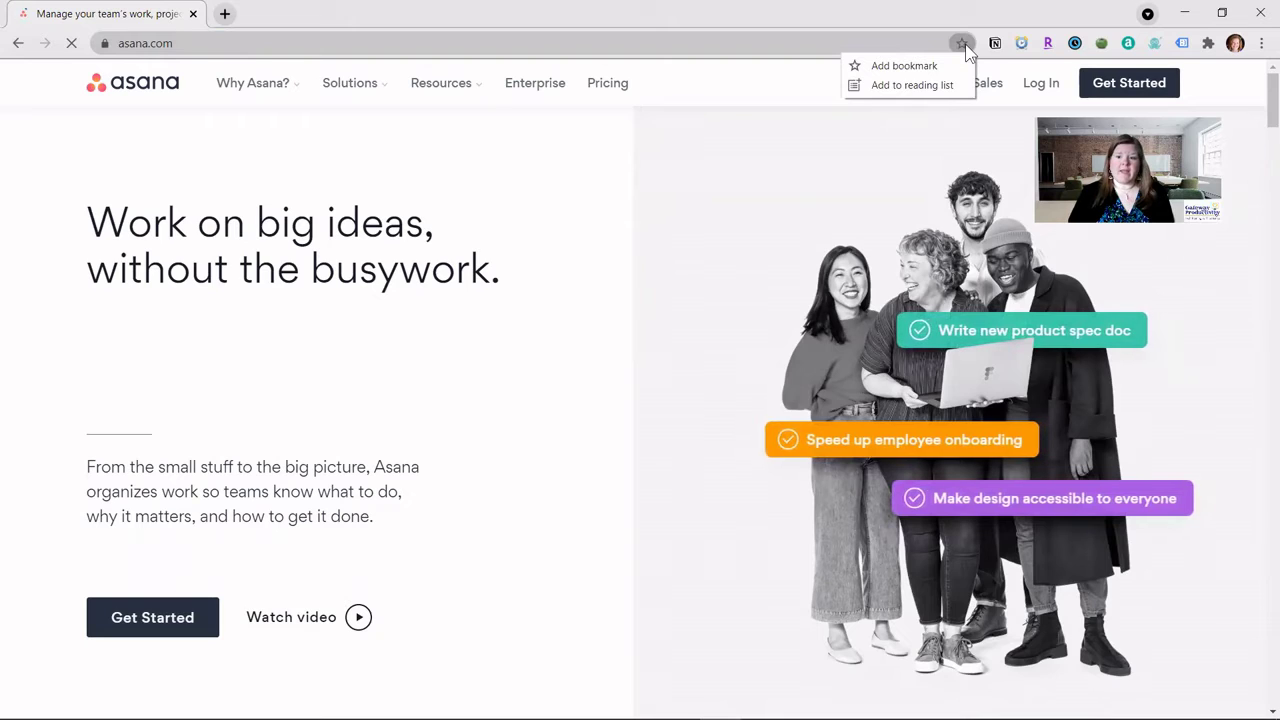
left_click(903, 66)
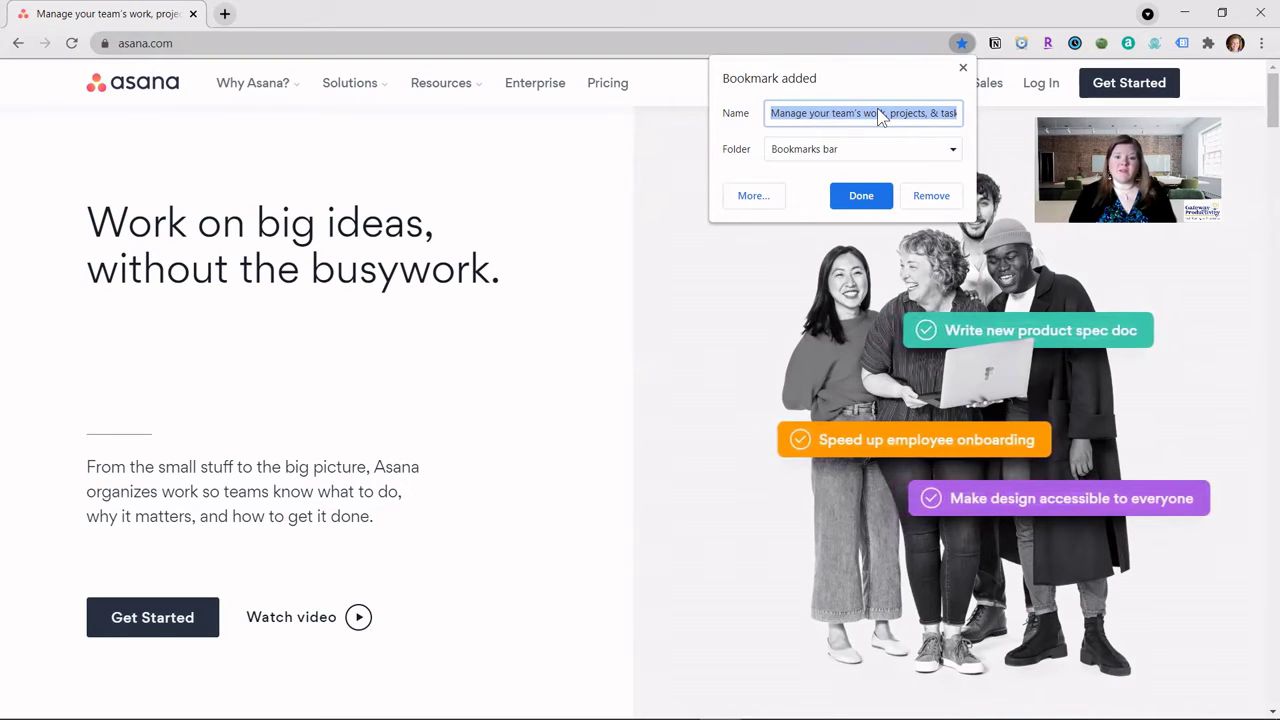
type("Asana")
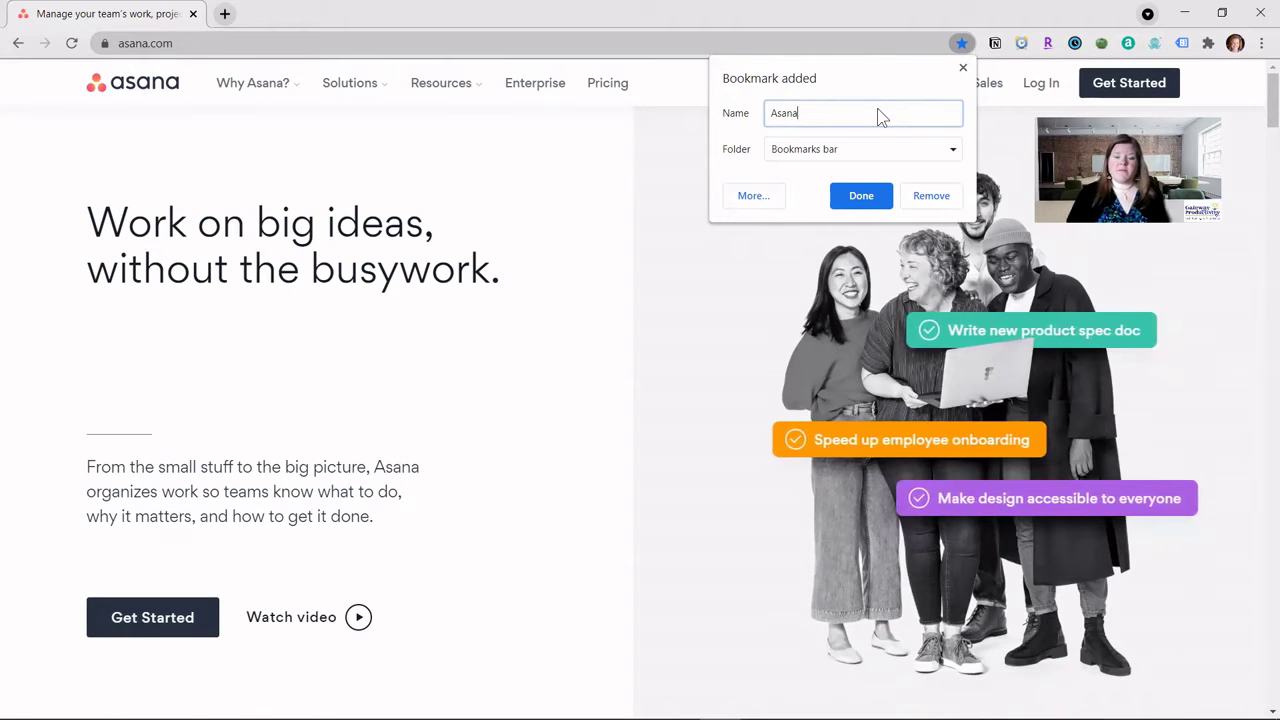
left_click(838, 152)
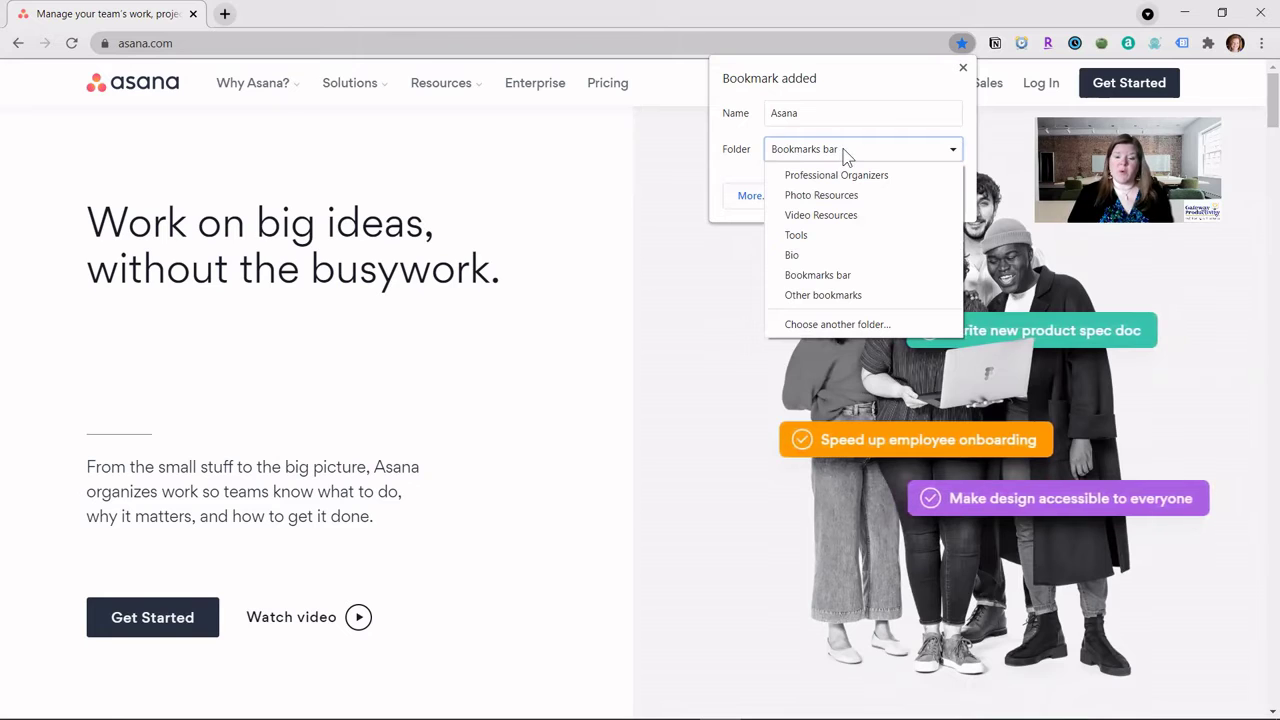
left_click(843, 152)
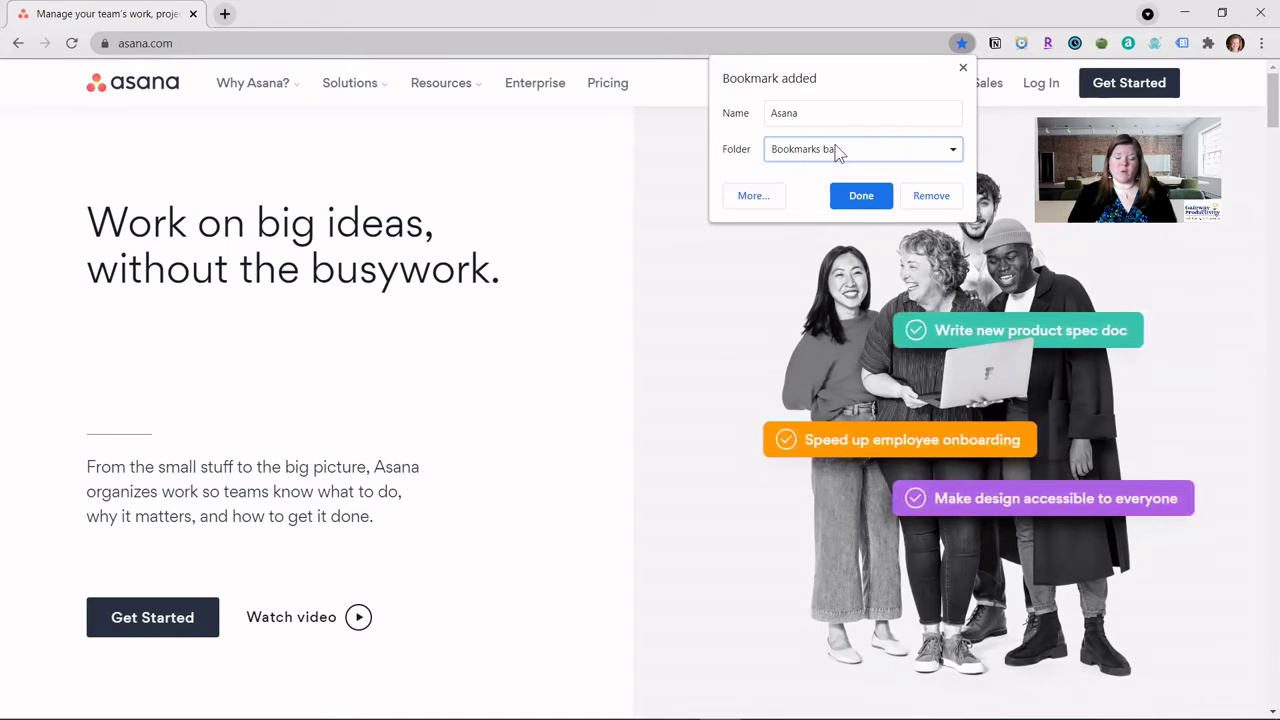
left_click(861, 198)
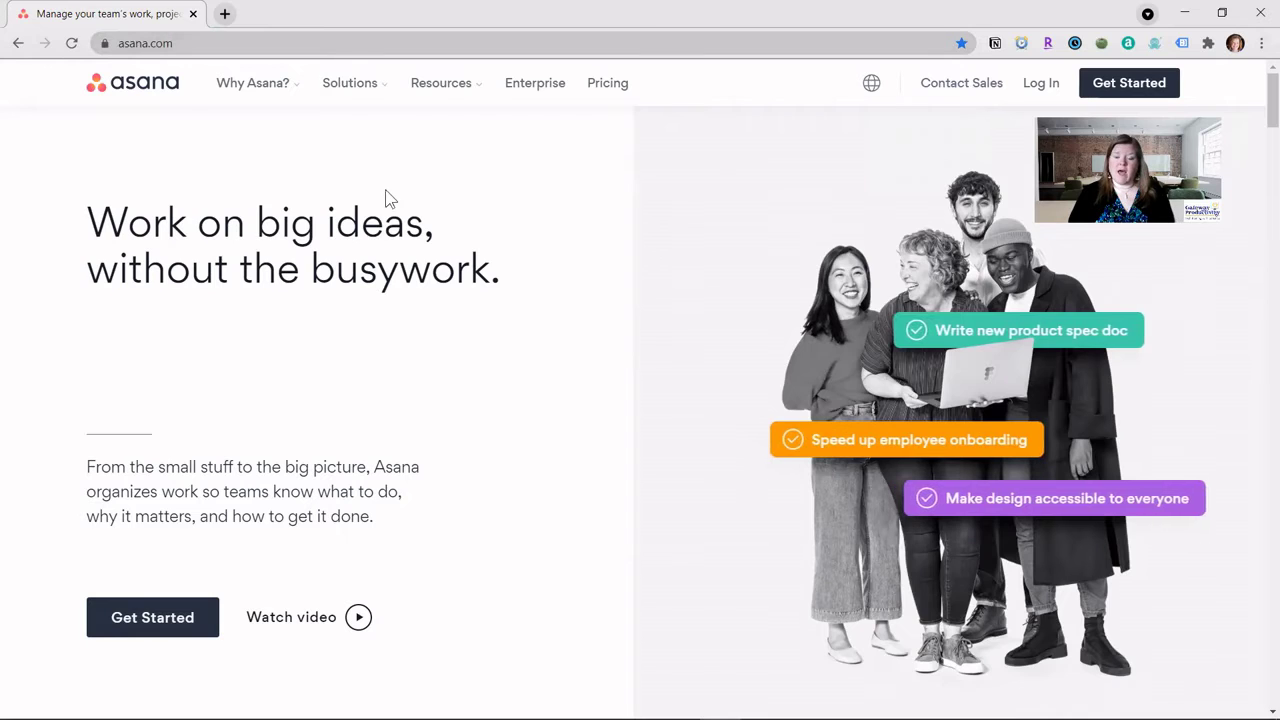
Step: Turn on the display of the bookmarks bar
left_click(1261, 44)
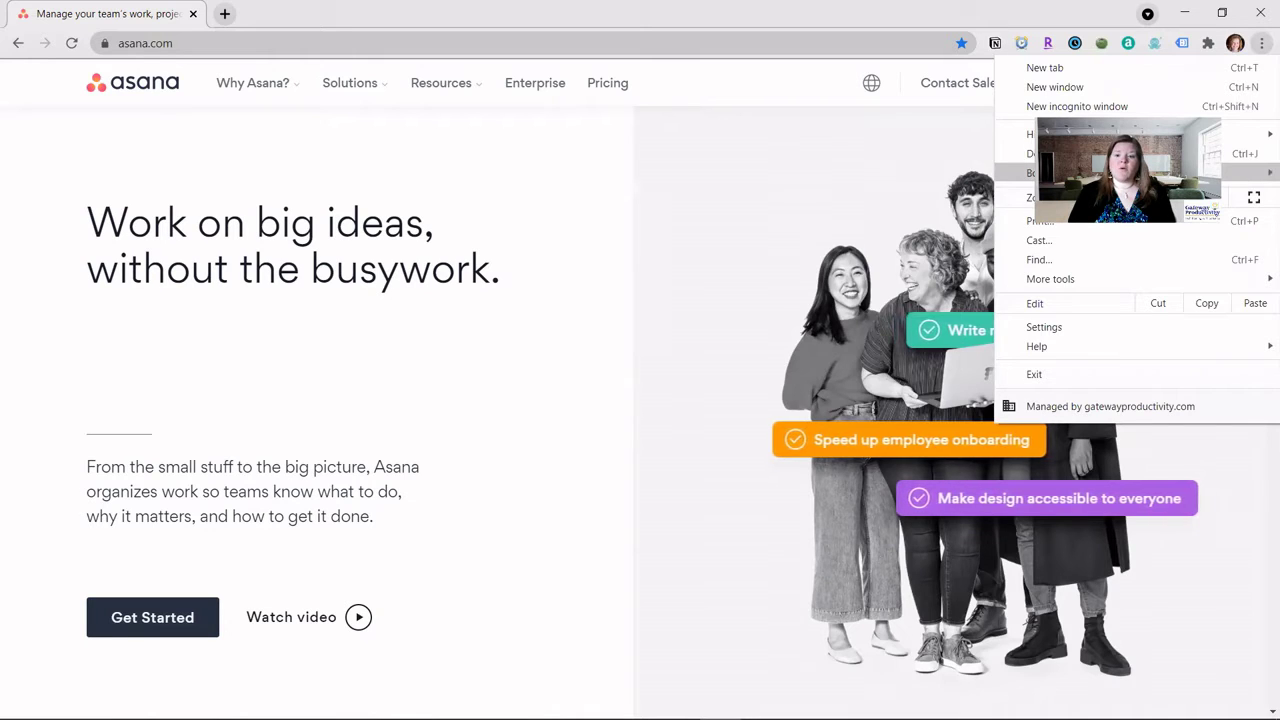
mouse_move(1130, 173)
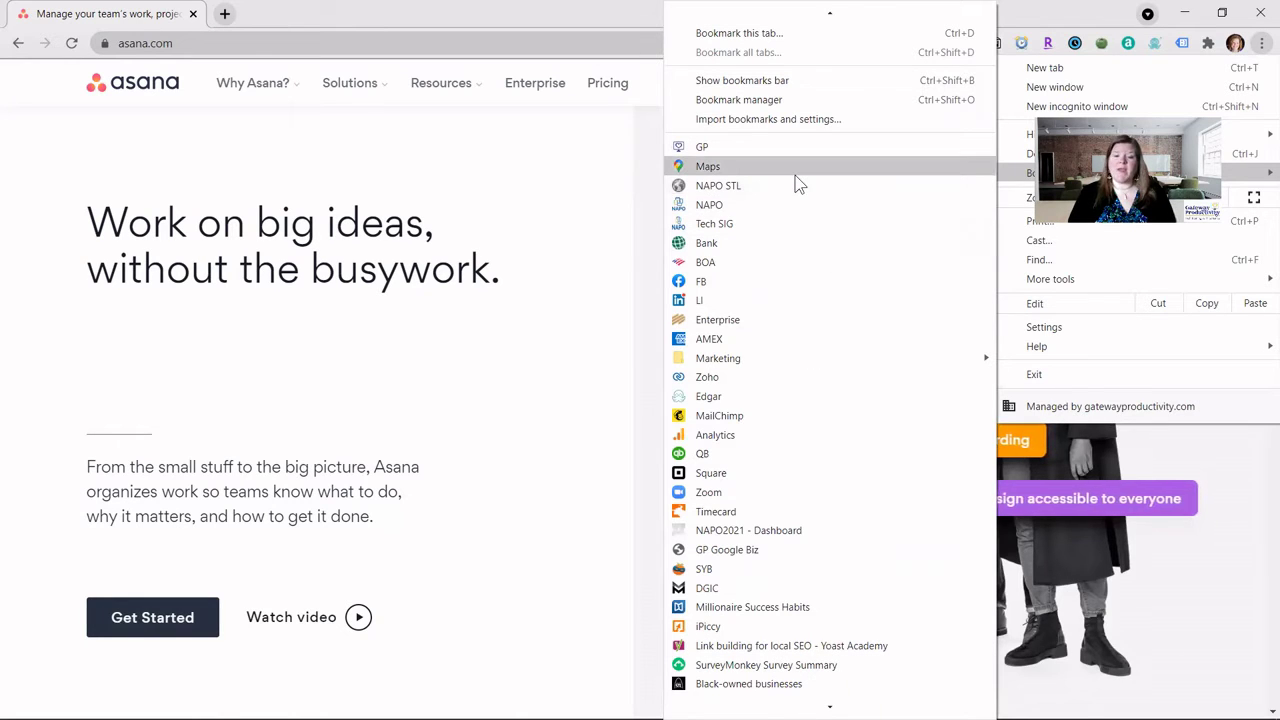
left_click(768, 79)
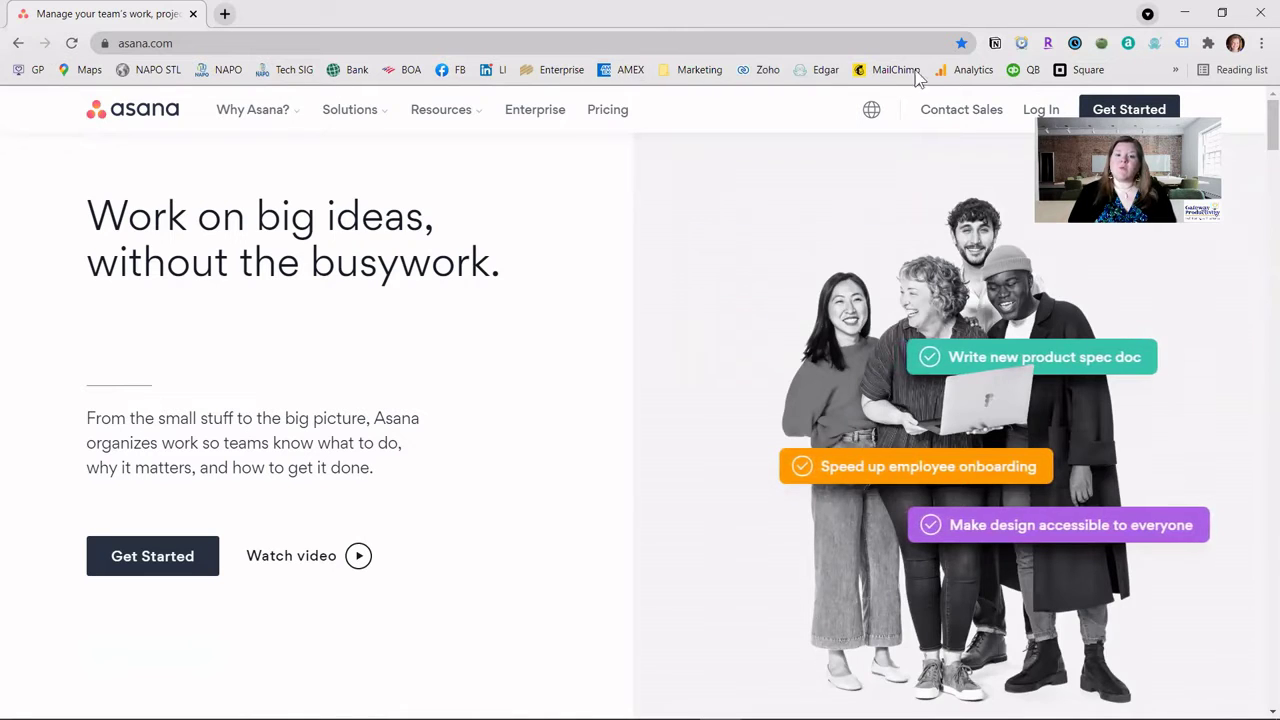
Step: Find the Asana bookmark among those that do not fit on the bookmarks bar and open it
left_click(1175, 70)
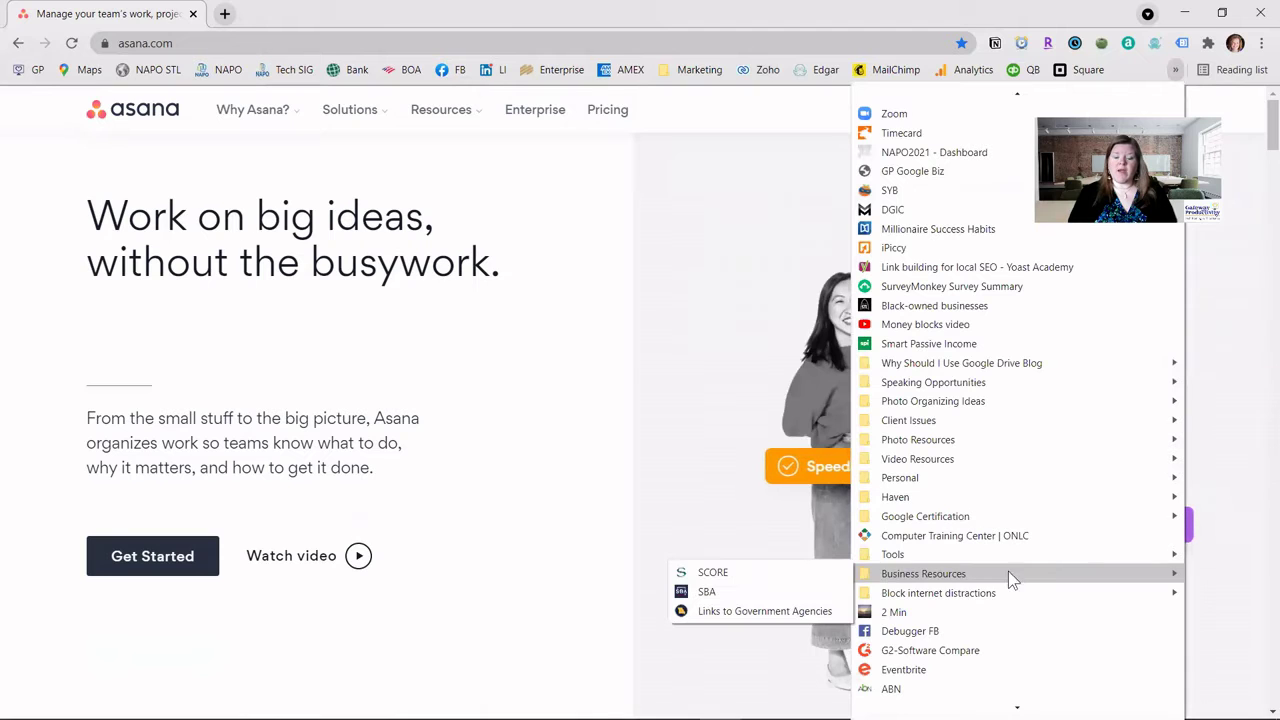
scroll(1000, 594, "down", 5)
scroll(998, 594, "down", 1)
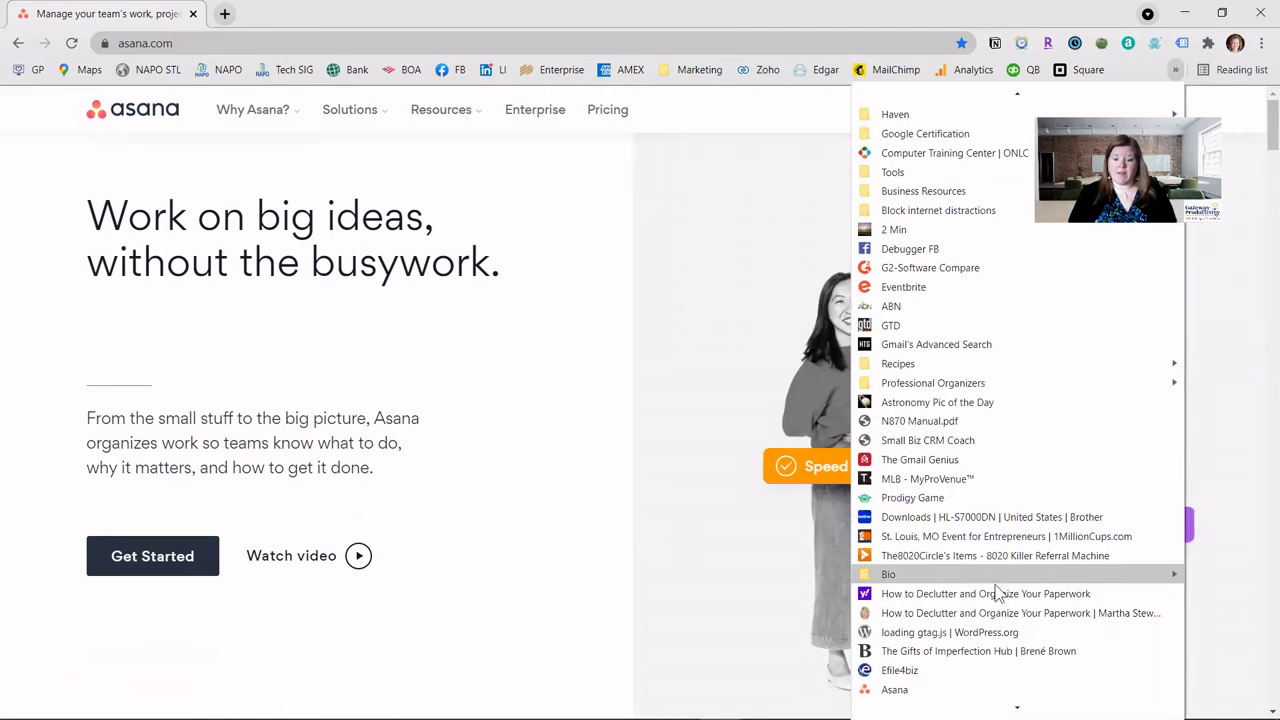
left_click(905, 690)
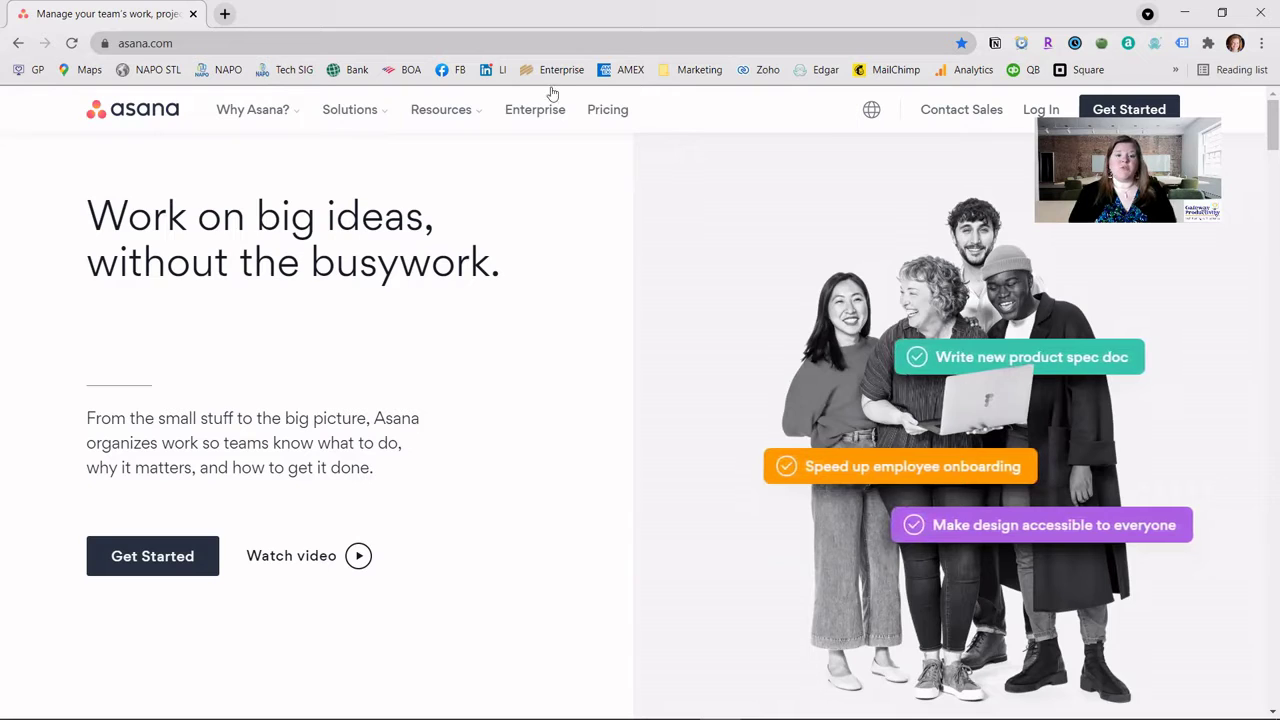
mouse_move(344, 67)
left_mouse_down()
mouse_move(628, 88)
mouse_move(537, 77)
mouse_move(853, 78)
mouse_move(517, 60)
mouse_move(326, 70)
mouse_move(355, 76)
left_mouse_up()
right_click(402, 72)
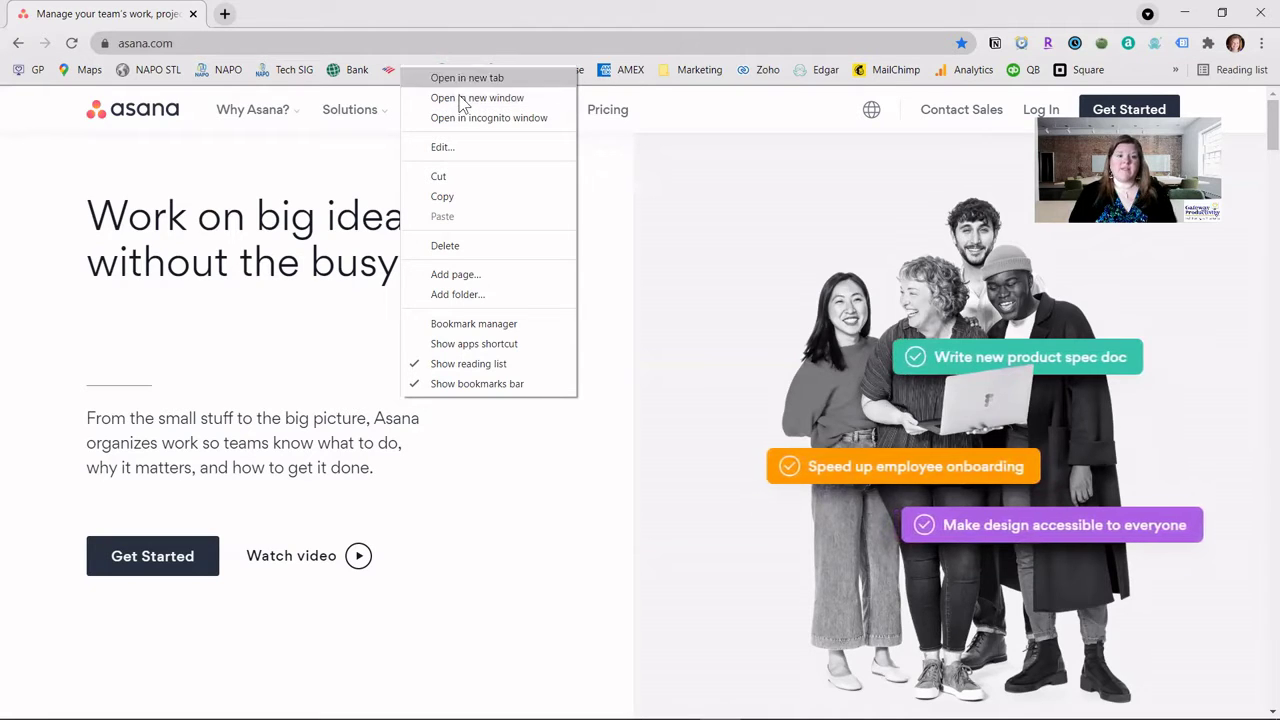
left_click(224, 13)
left_click(224, 13)
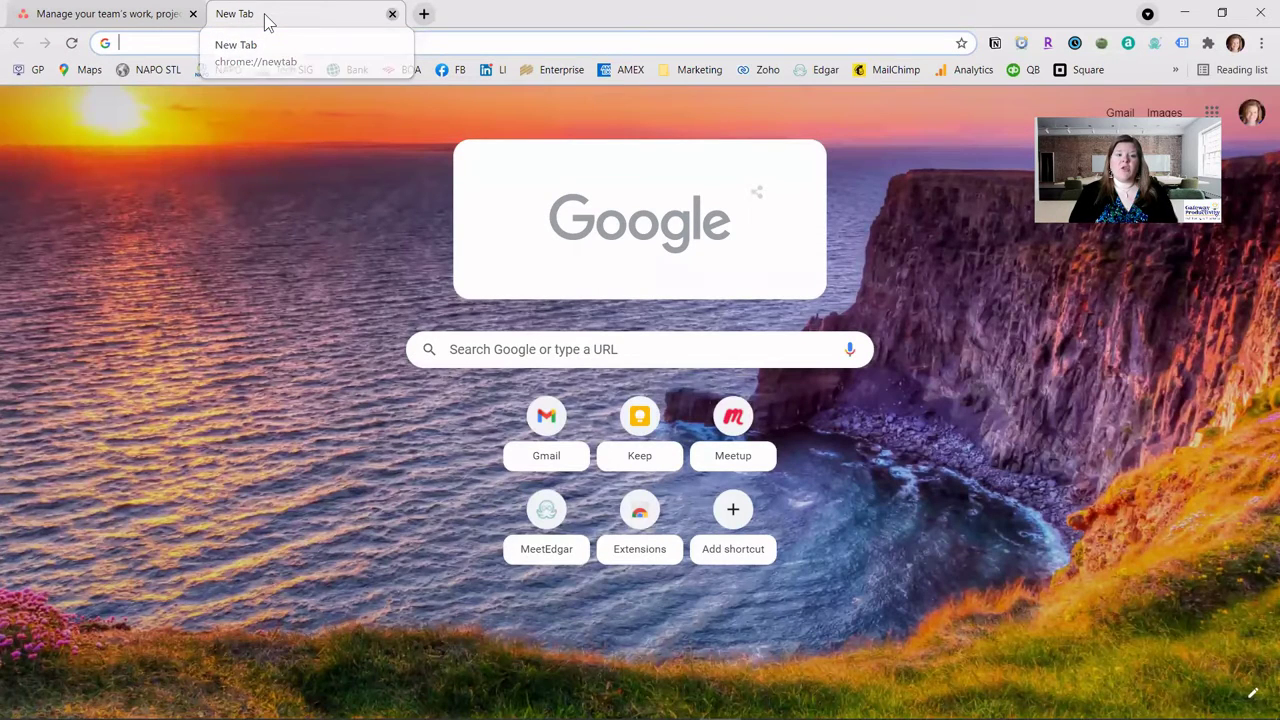
middle_click(265, 22)
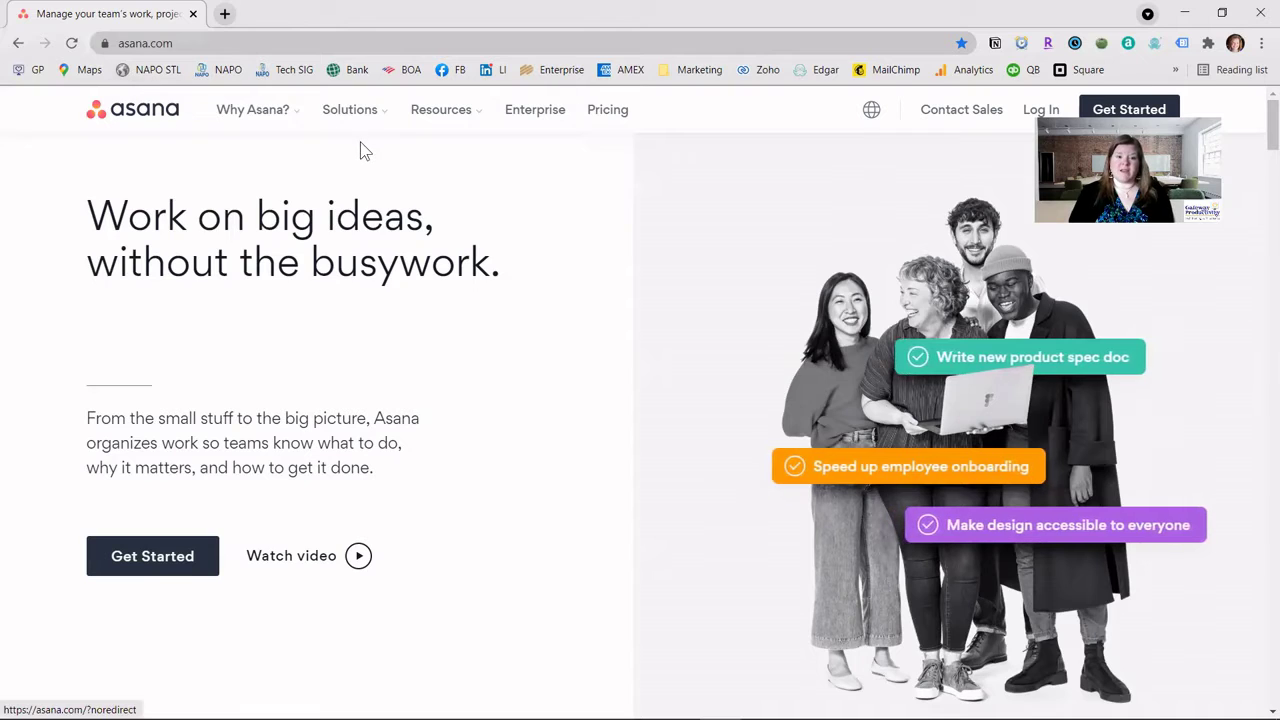
right_click(349, 72)
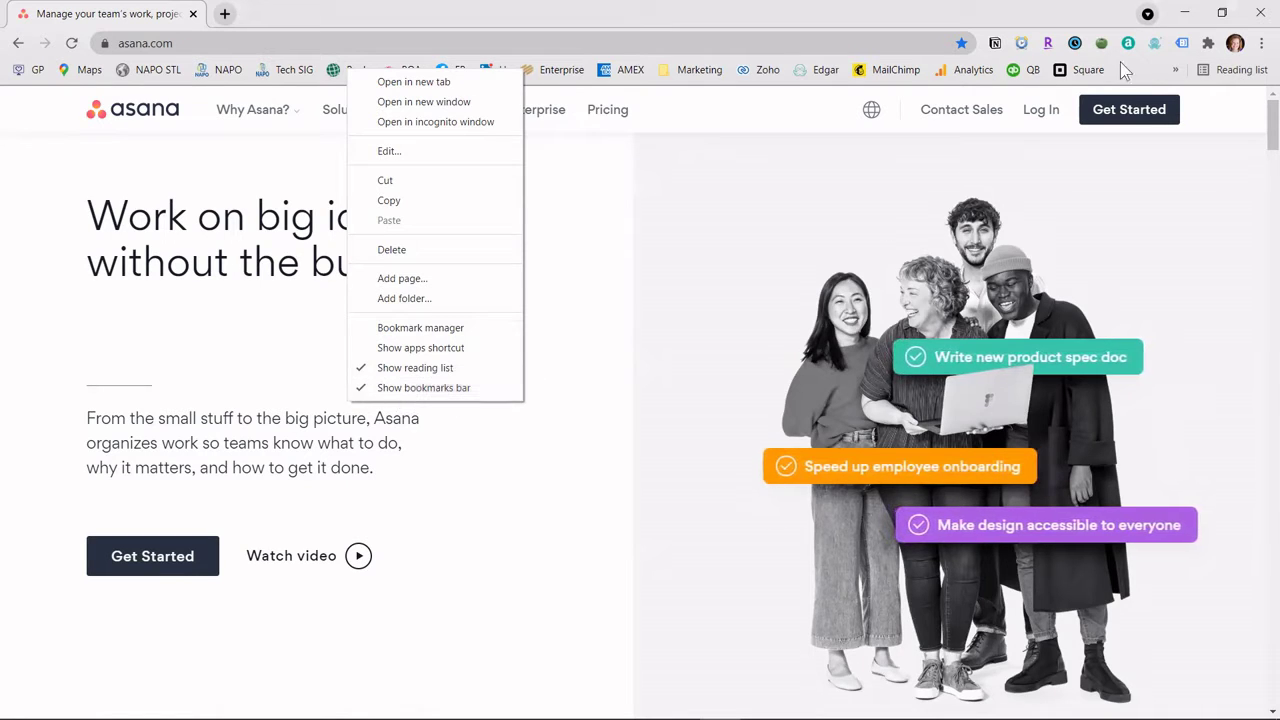
left_click(1262, 46)
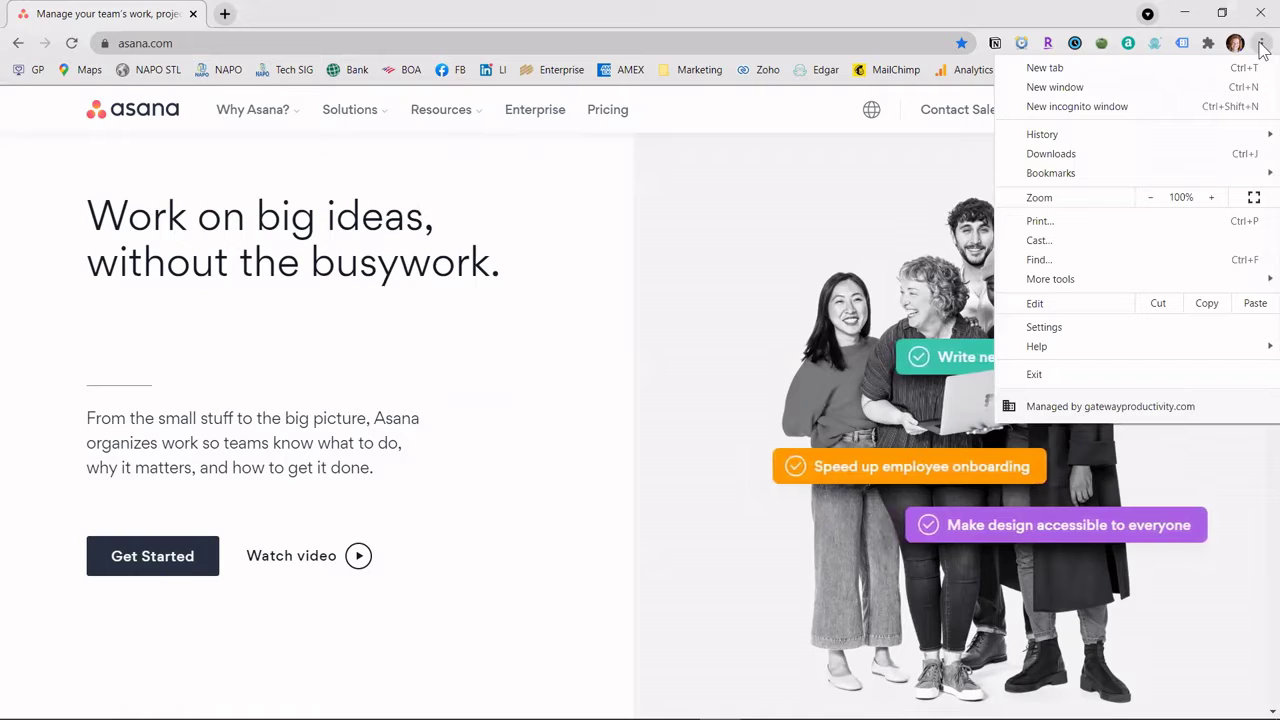
mouse_move(1052, 180)
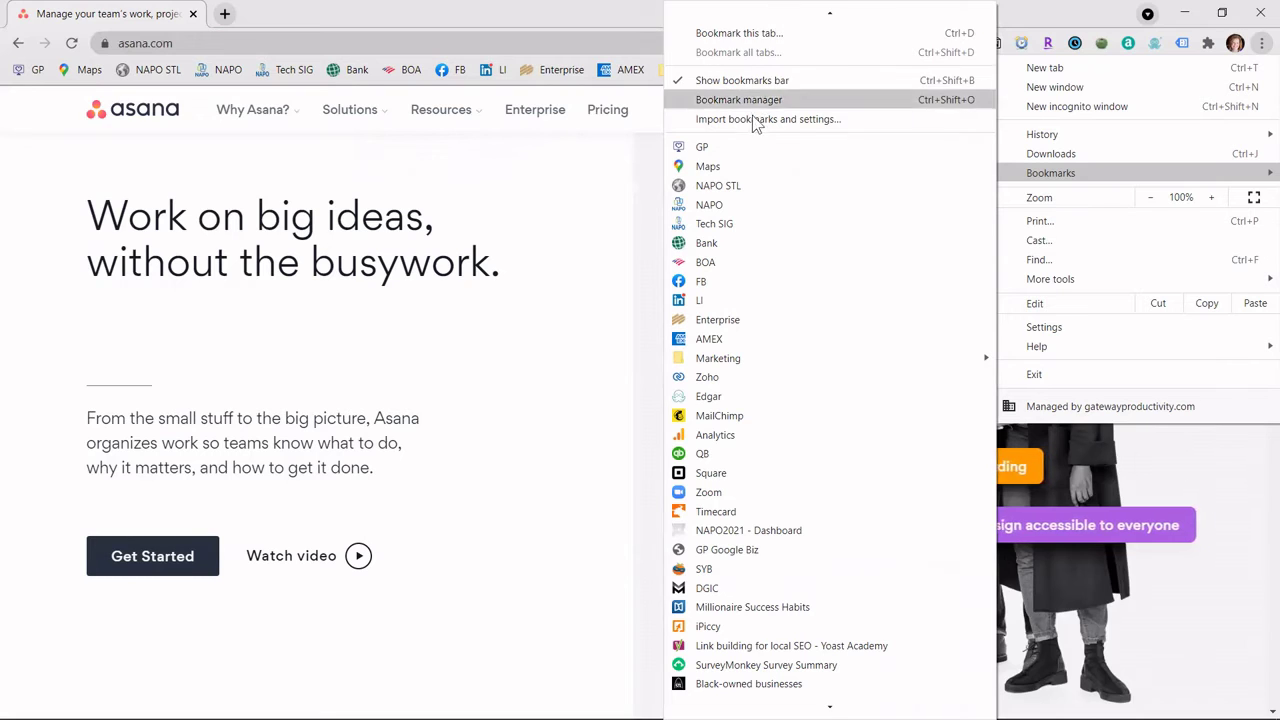
left_click(422, 97)
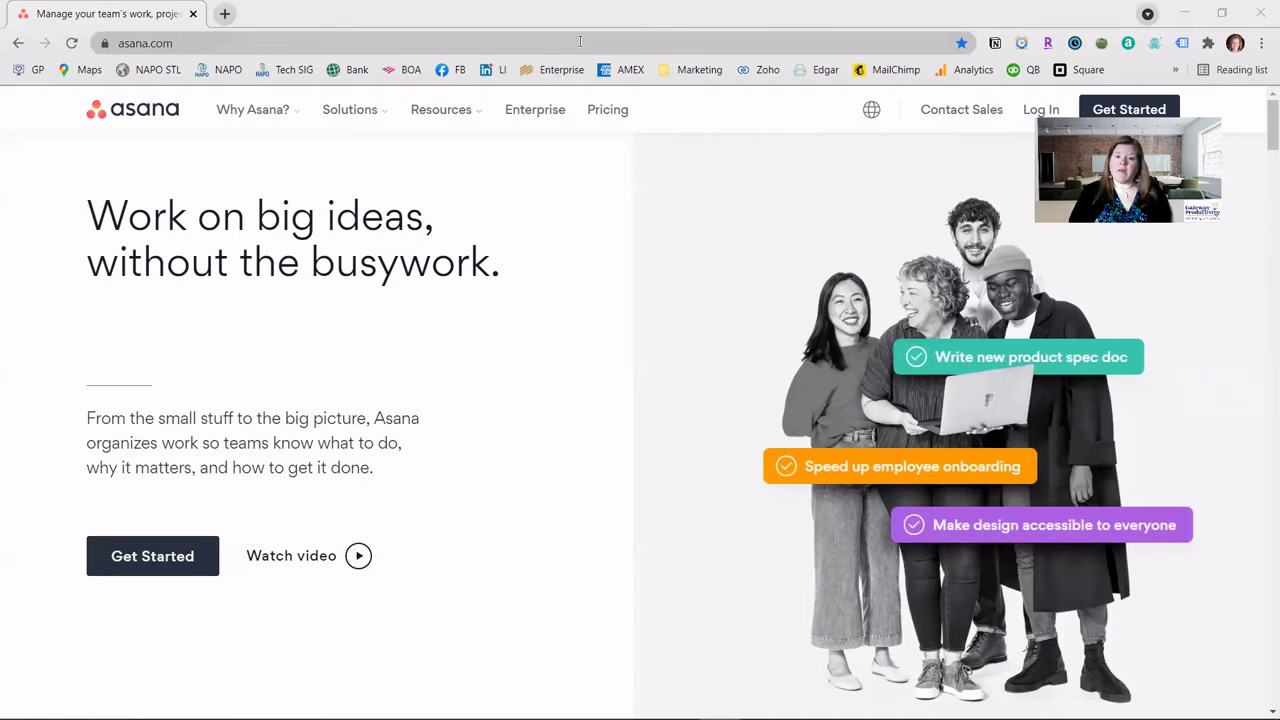
Step: Review the folder choices for the existing Asana bookmark, then close its editor without changing anything
left_click(962, 44)
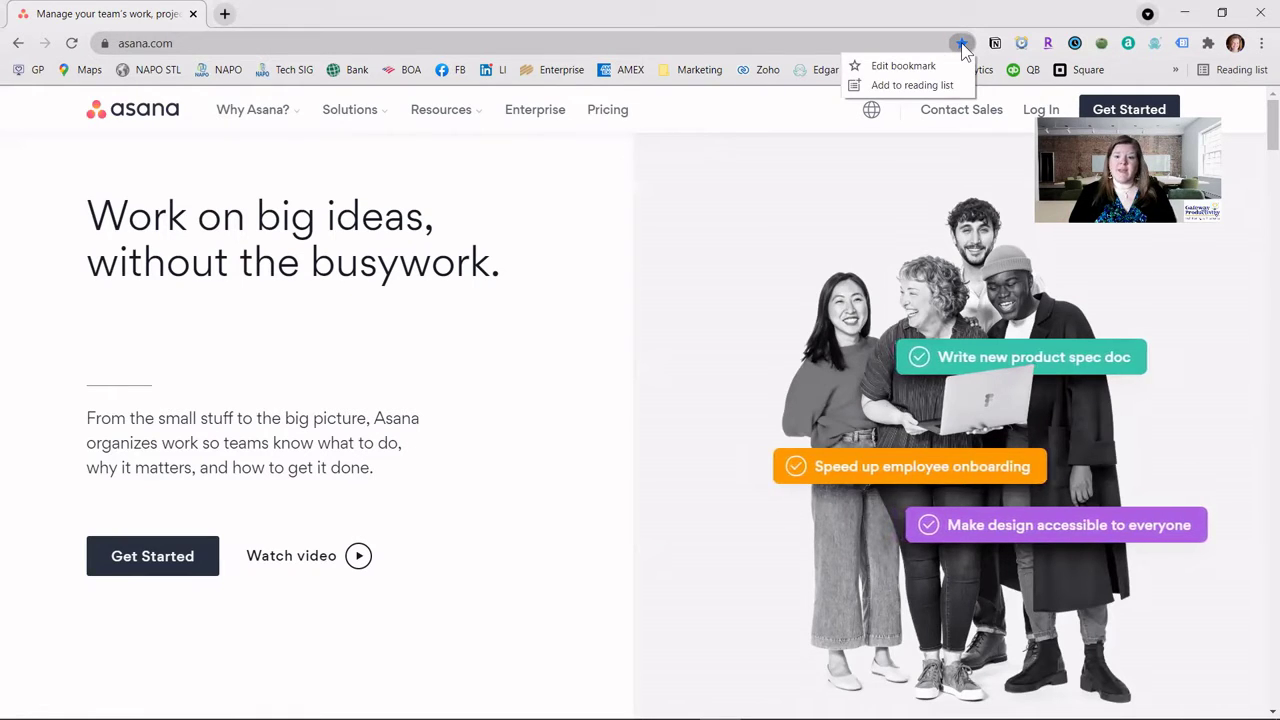
left_click(905, 66)
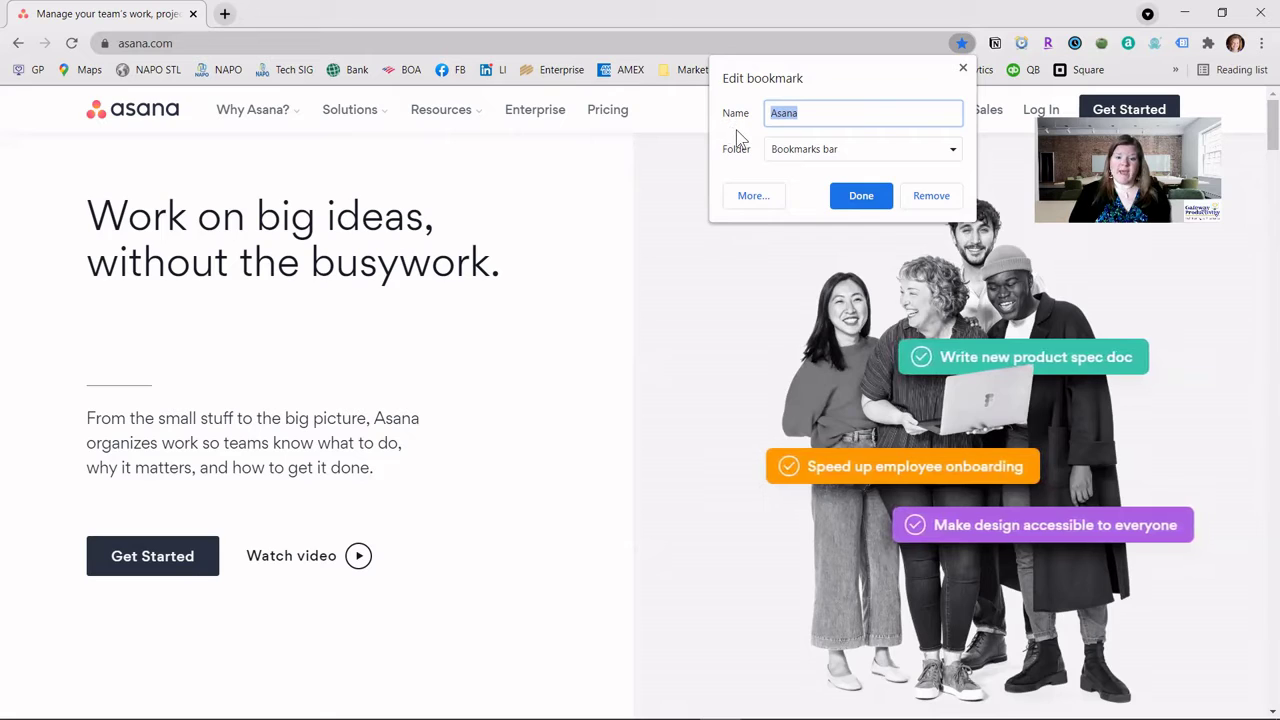
left_click(858, 155)
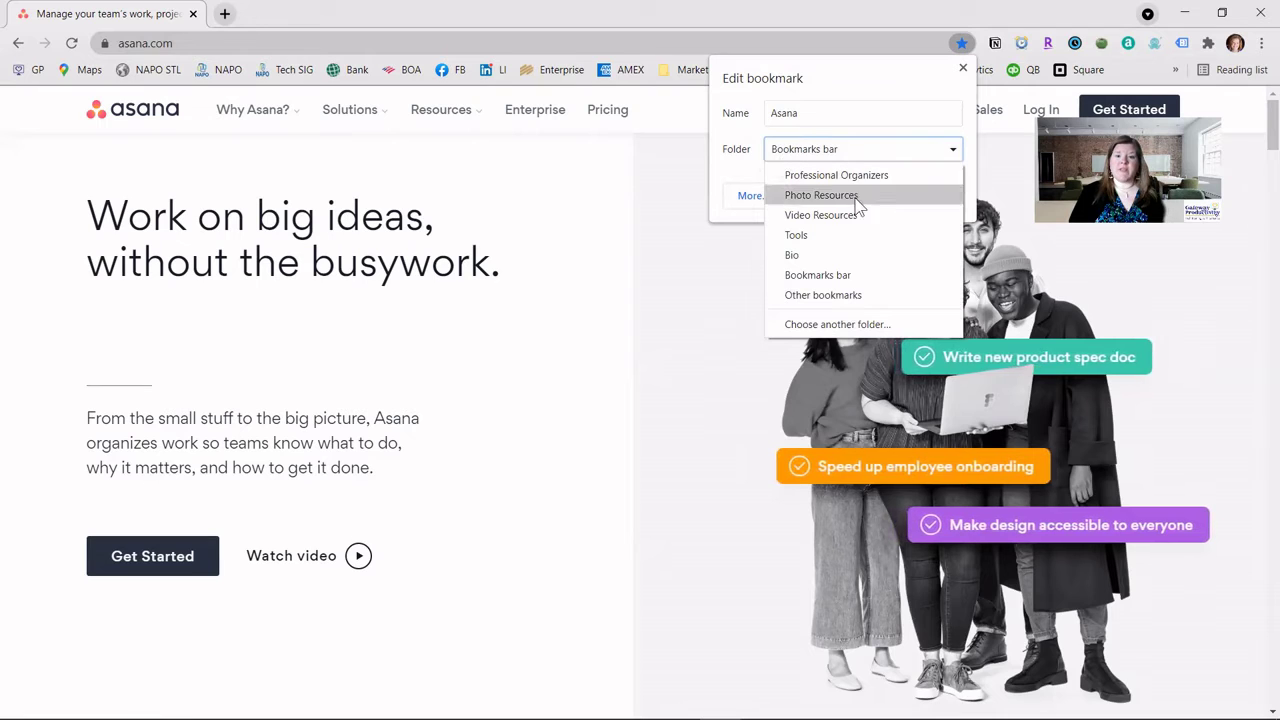
left_click(736, 164)
left_click(749, 192)
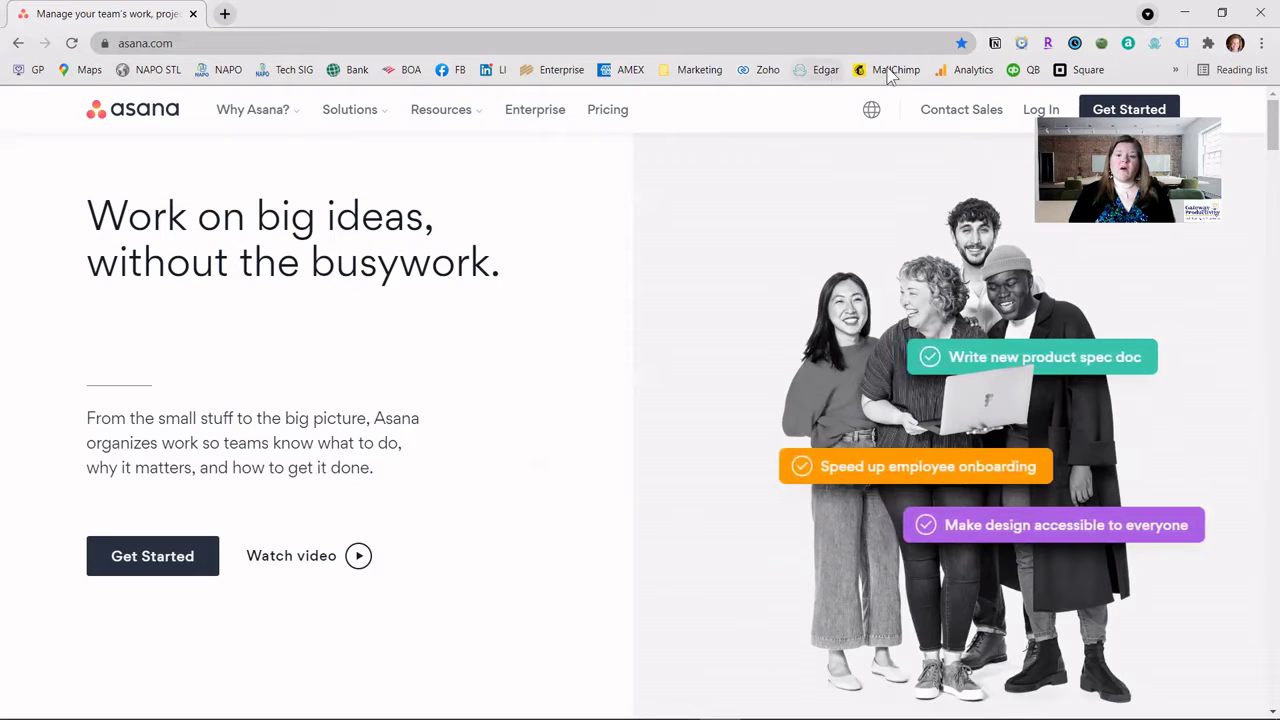
Step: Look through the bookmarks beyond the visible bar and the options for the GP Google Biz bookmark
left_click(1176, 70)
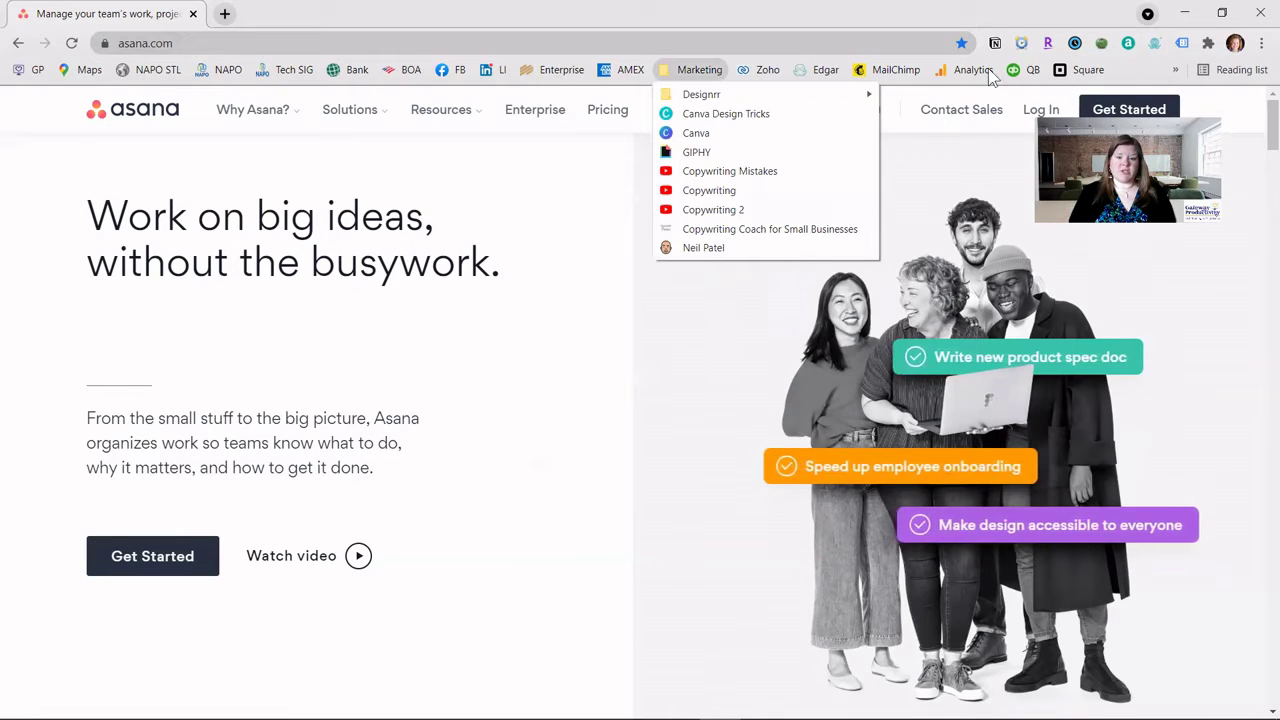
left_click(1176, 70)
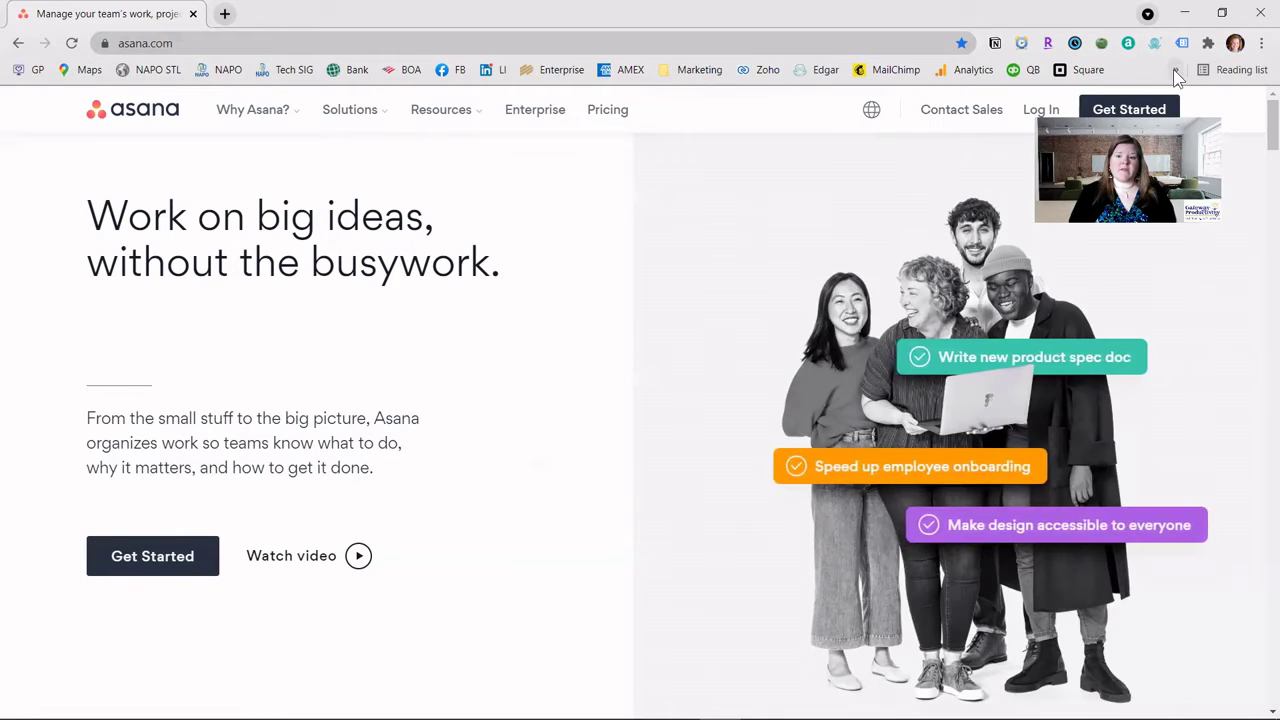
left_click(1176, 70)
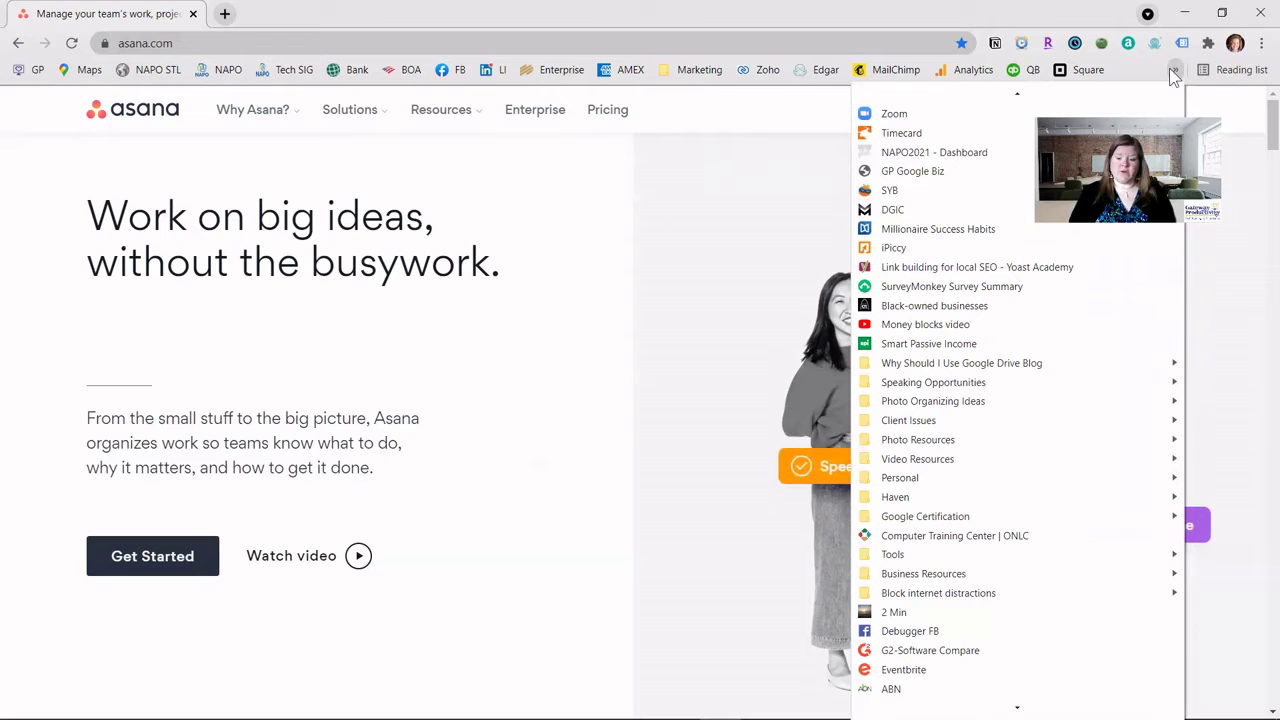
right_click(910, 177)
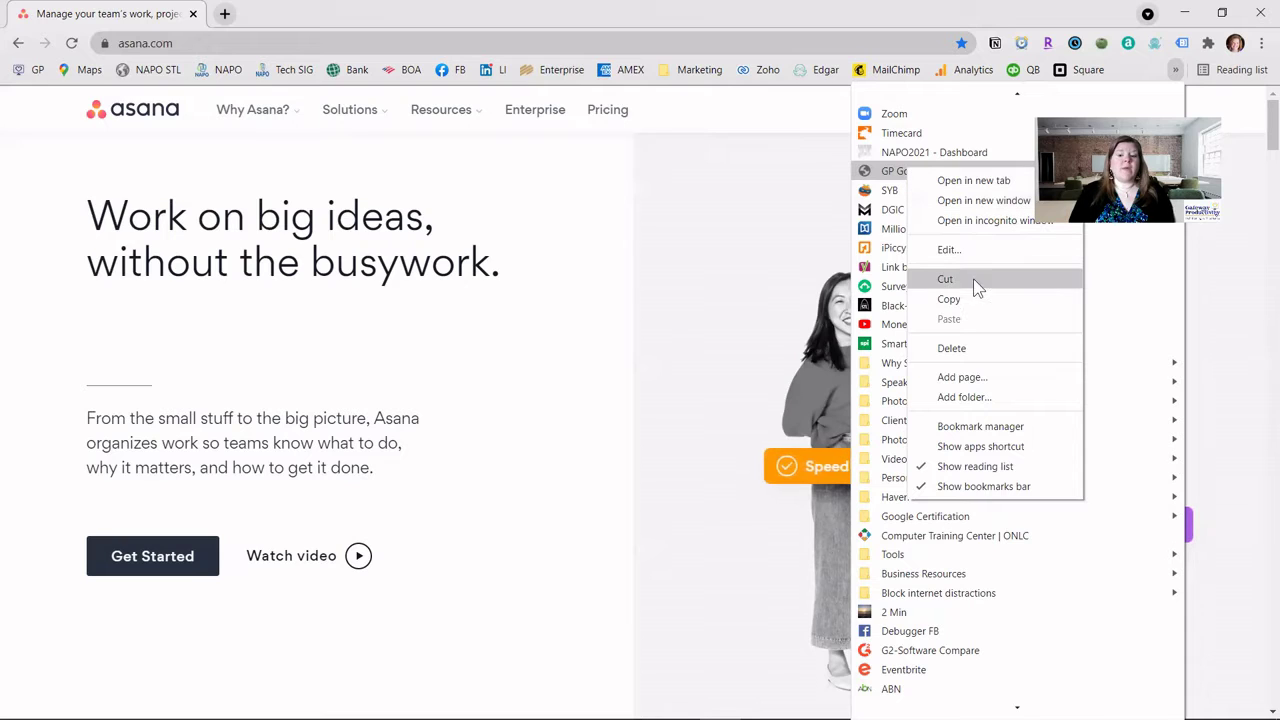
left_click(991, 50)
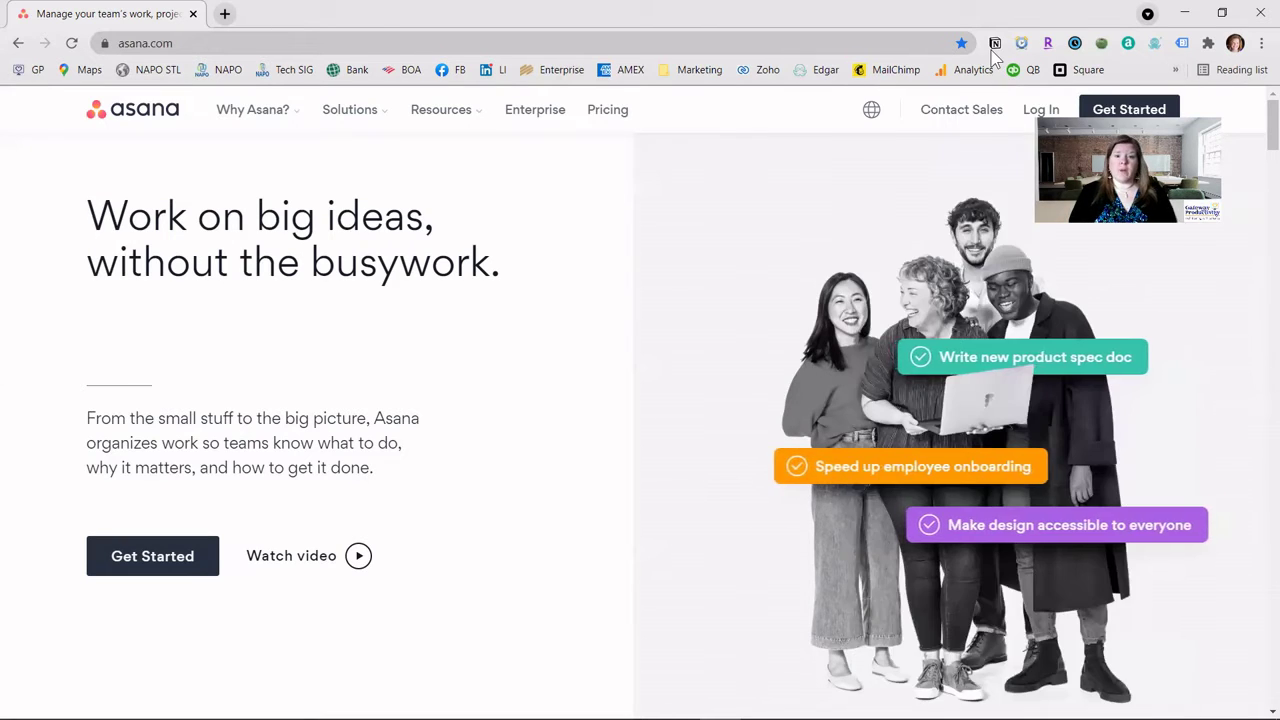
Step: Try to remove the Asana bookmark through its edit settings
left_click(961, 43)
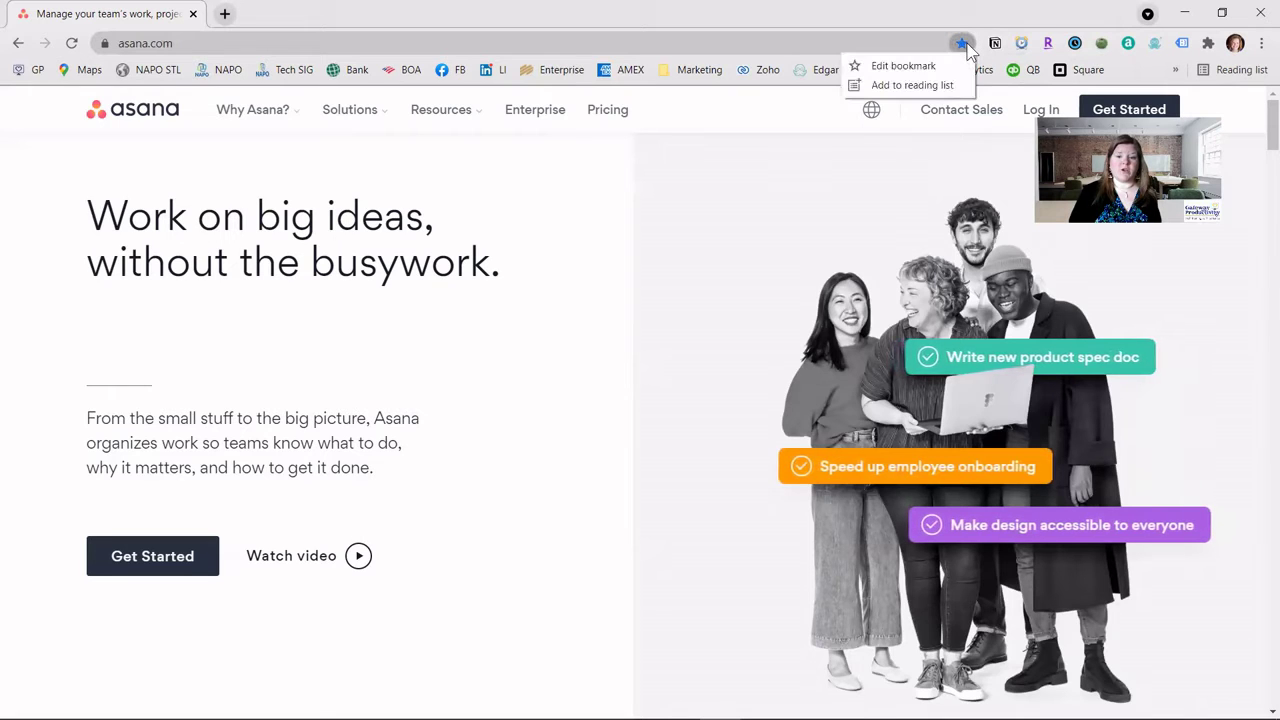
left_click(910, 68)
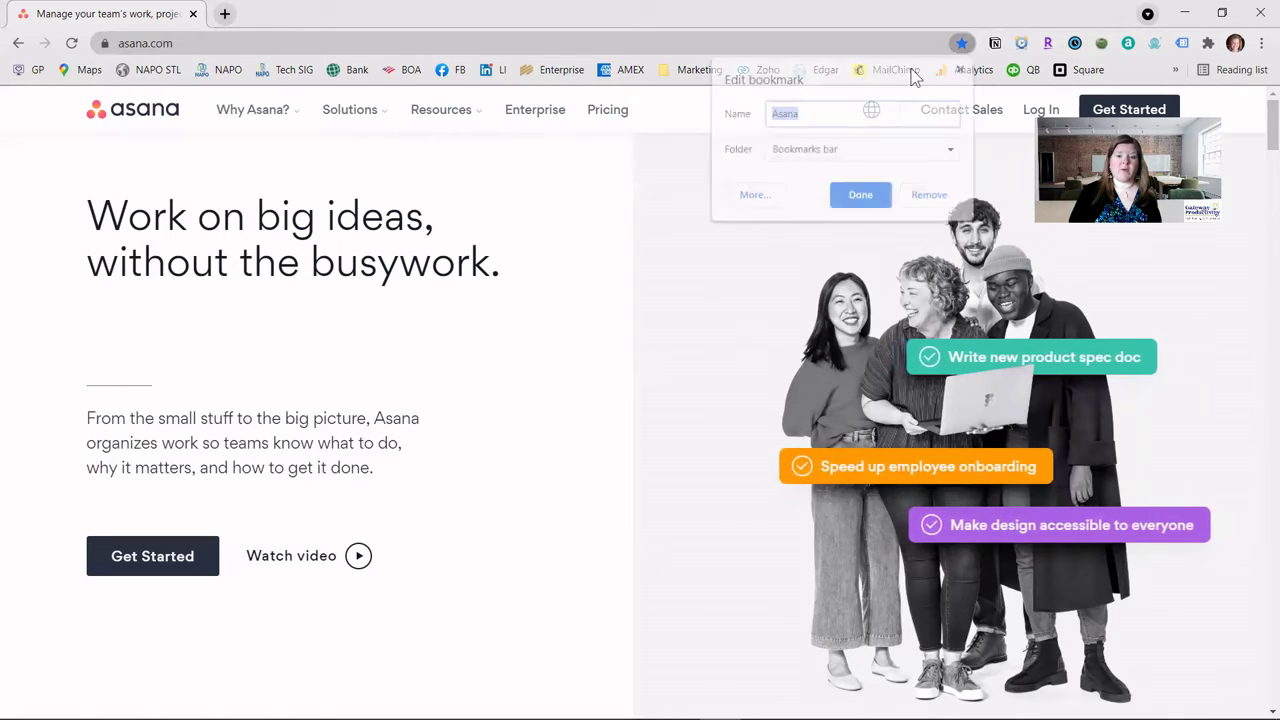
left_click(941, 203)
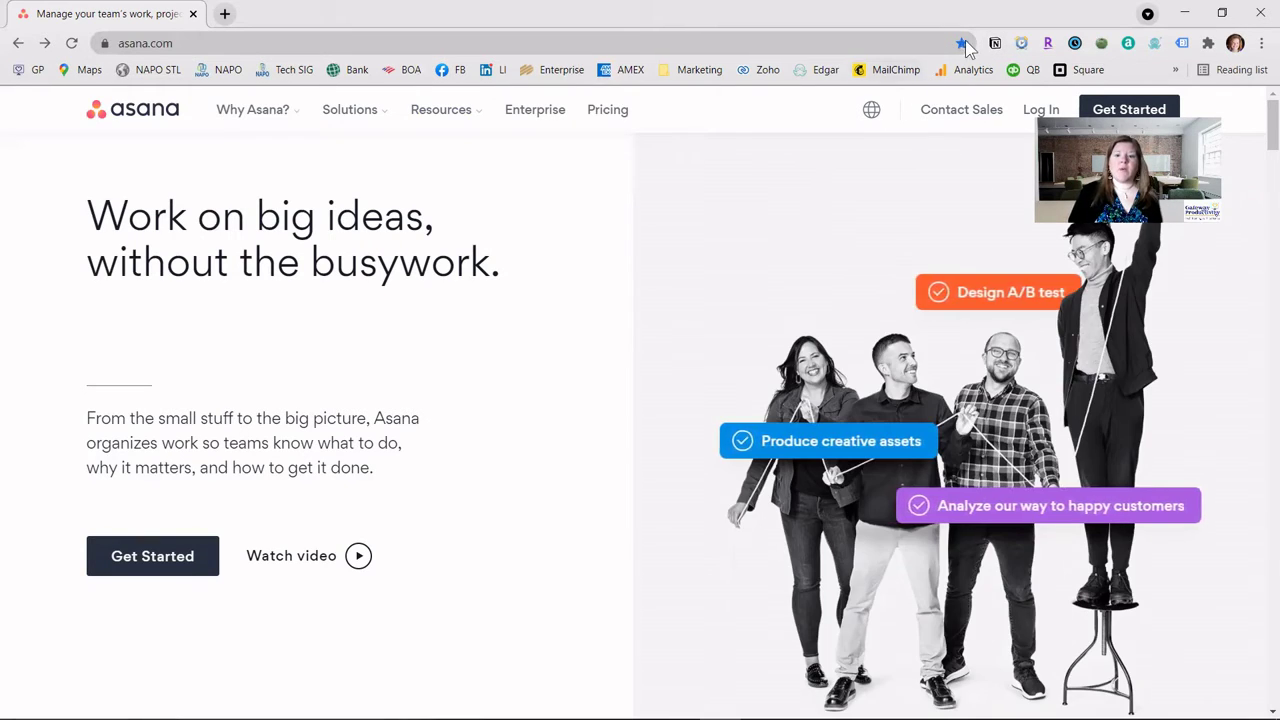
Step: Go to slack.com in the current tab
left_click(210, 42)
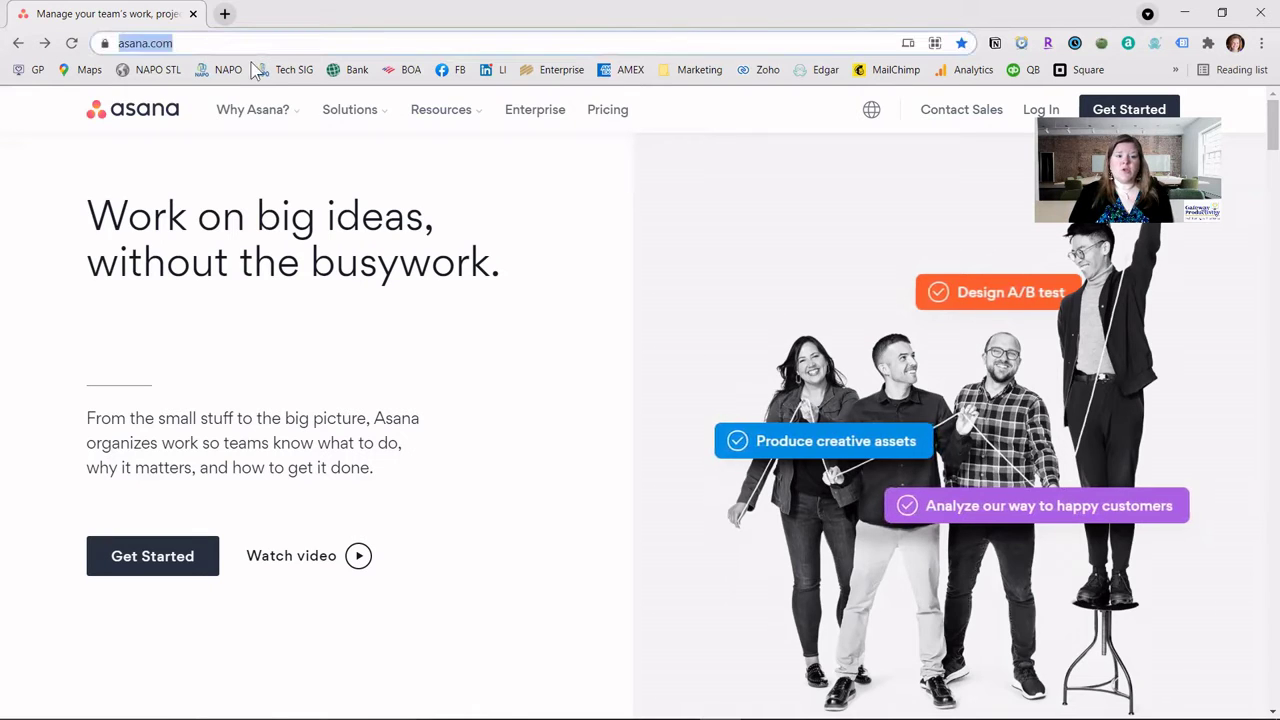
type("slack")
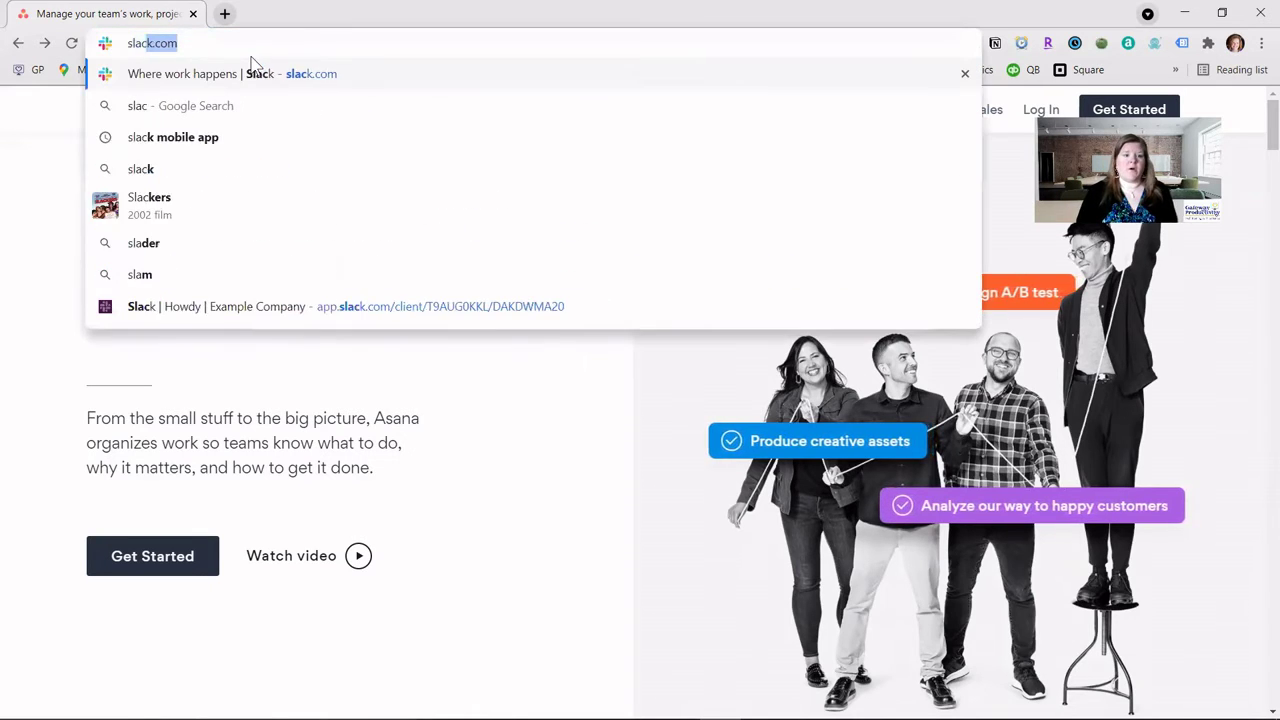
key("Return")
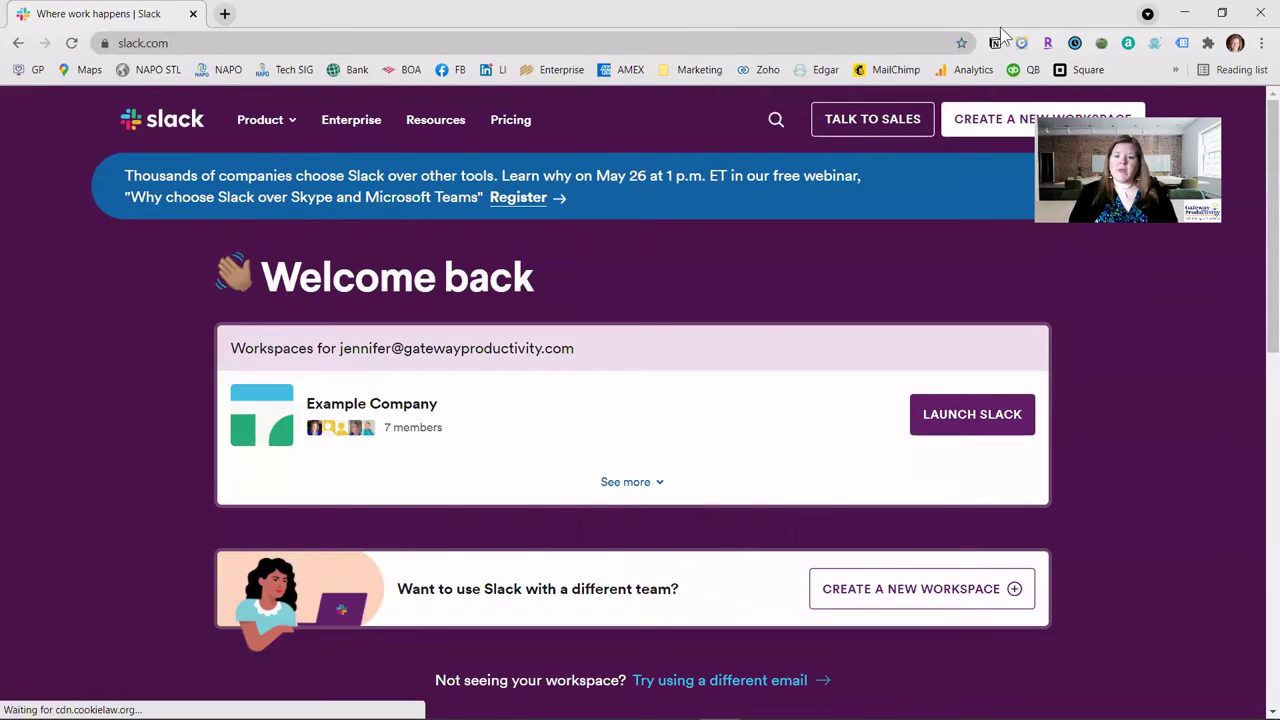
Step: Add the open Slack page to the reading list
left_click(961, 43)
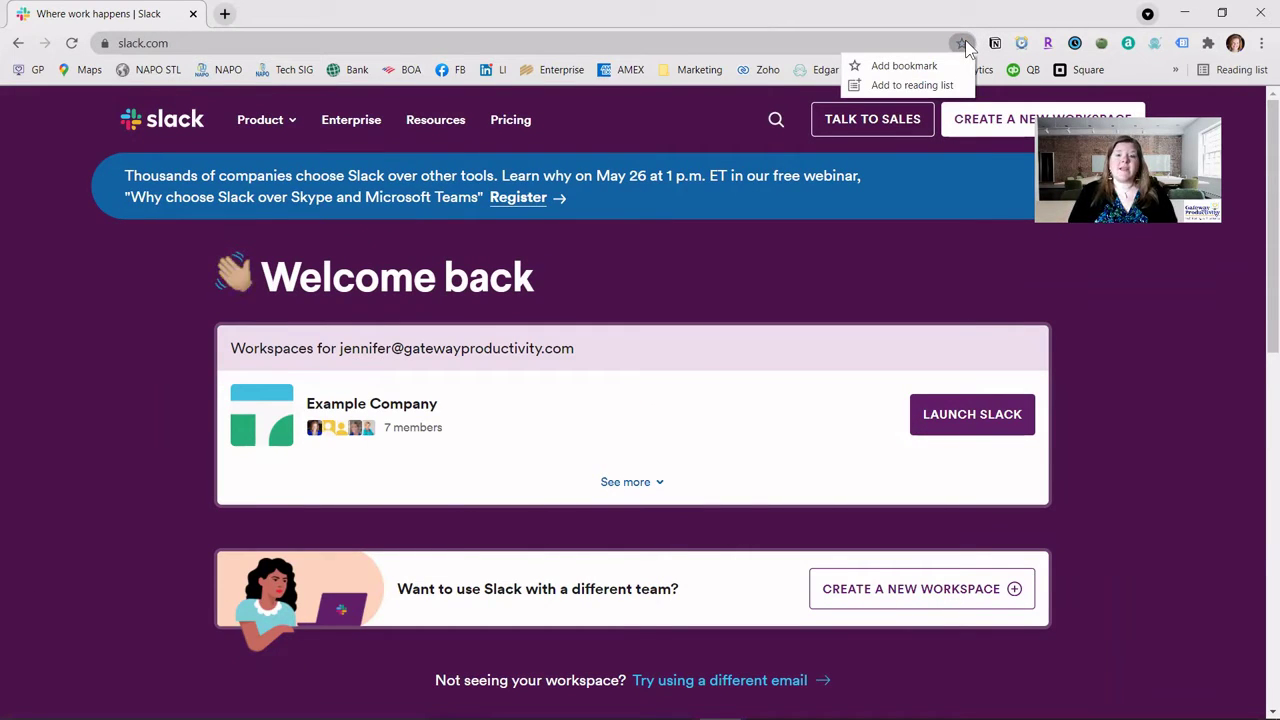
left_click(912, 86)
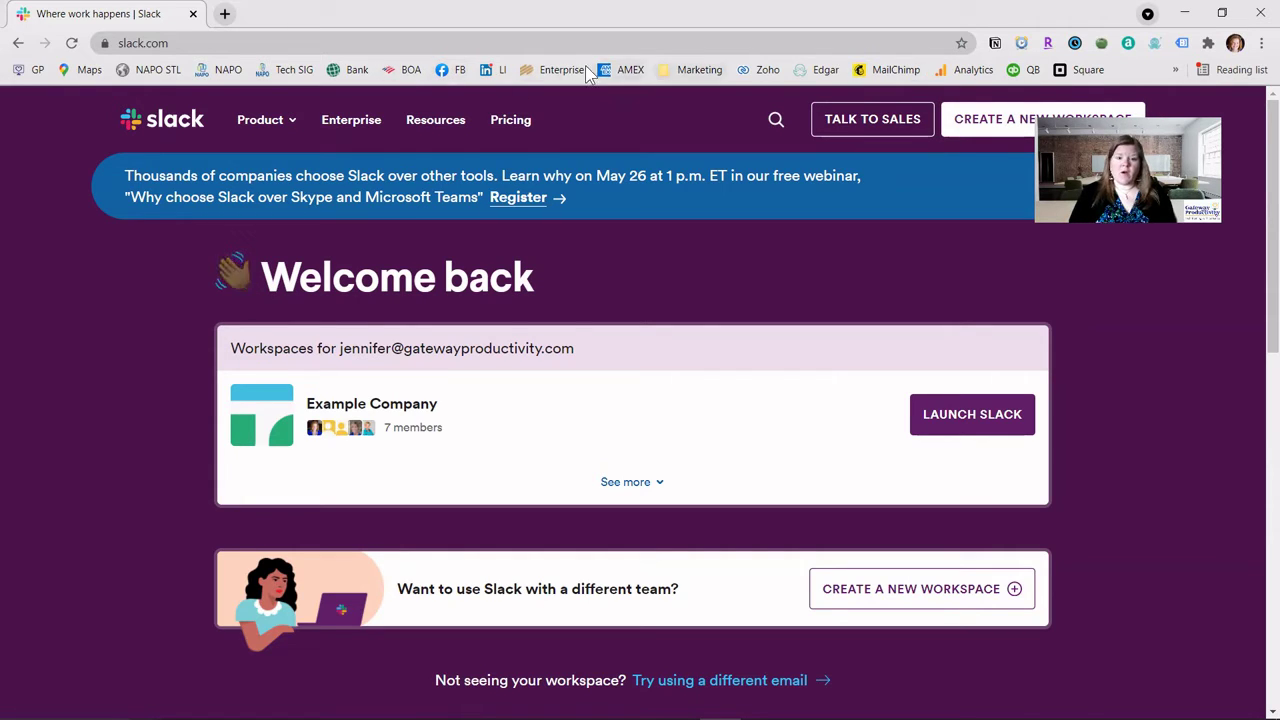
Step: Check the bookmarks bar's reading list display option, then view the saved Slack page in the reading list
right_click(527, 71)
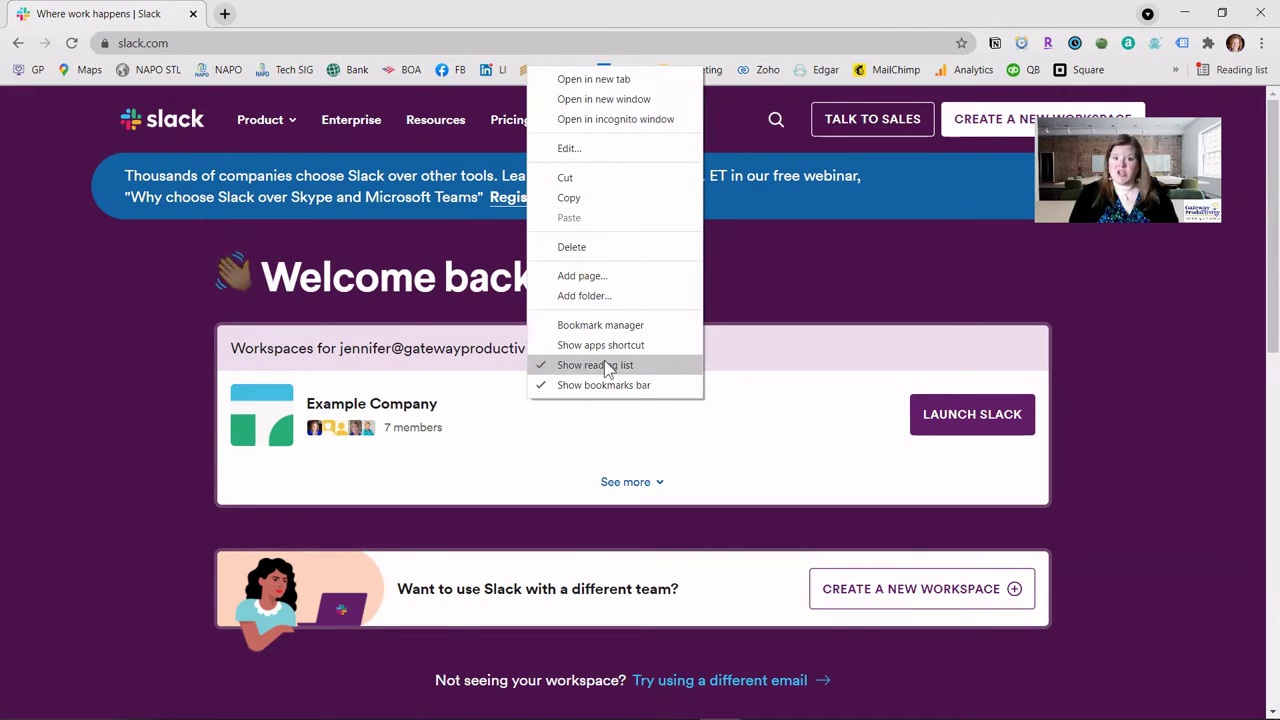
left_click(1240, 70)
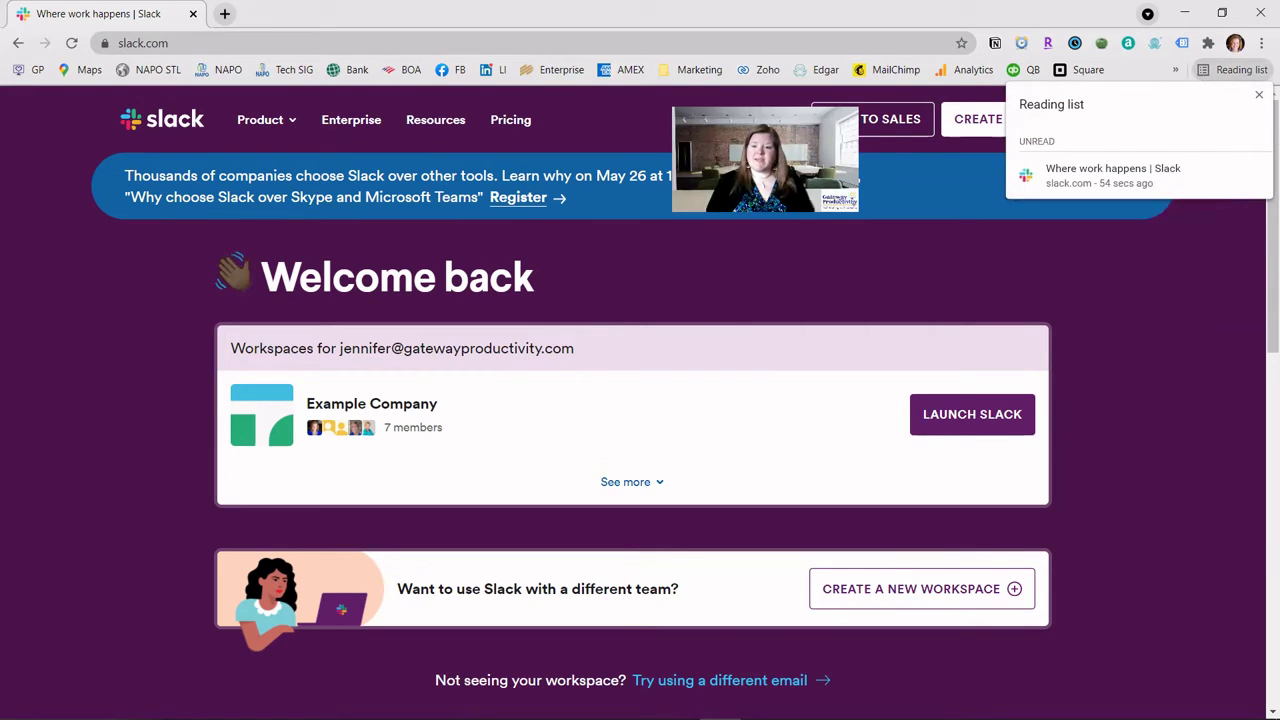
mouse_move(1095, 181)
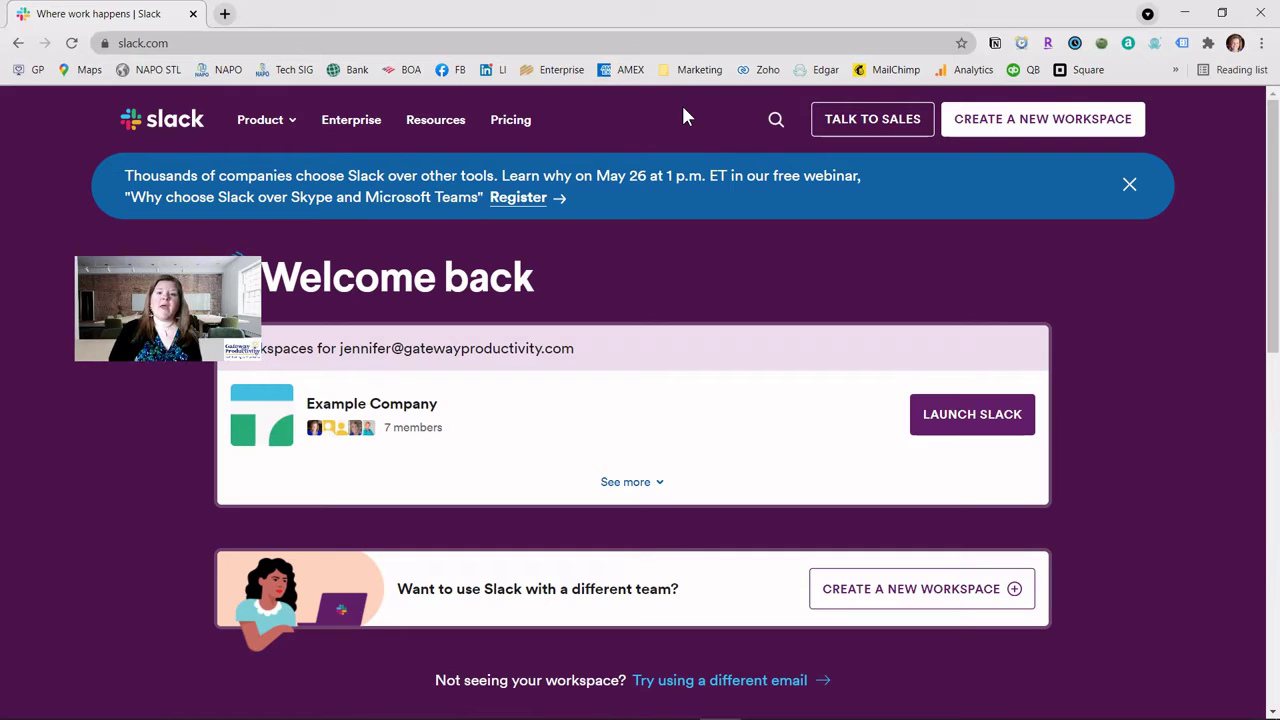
Step: Open the bookmark manager
left_click(1261, 43)
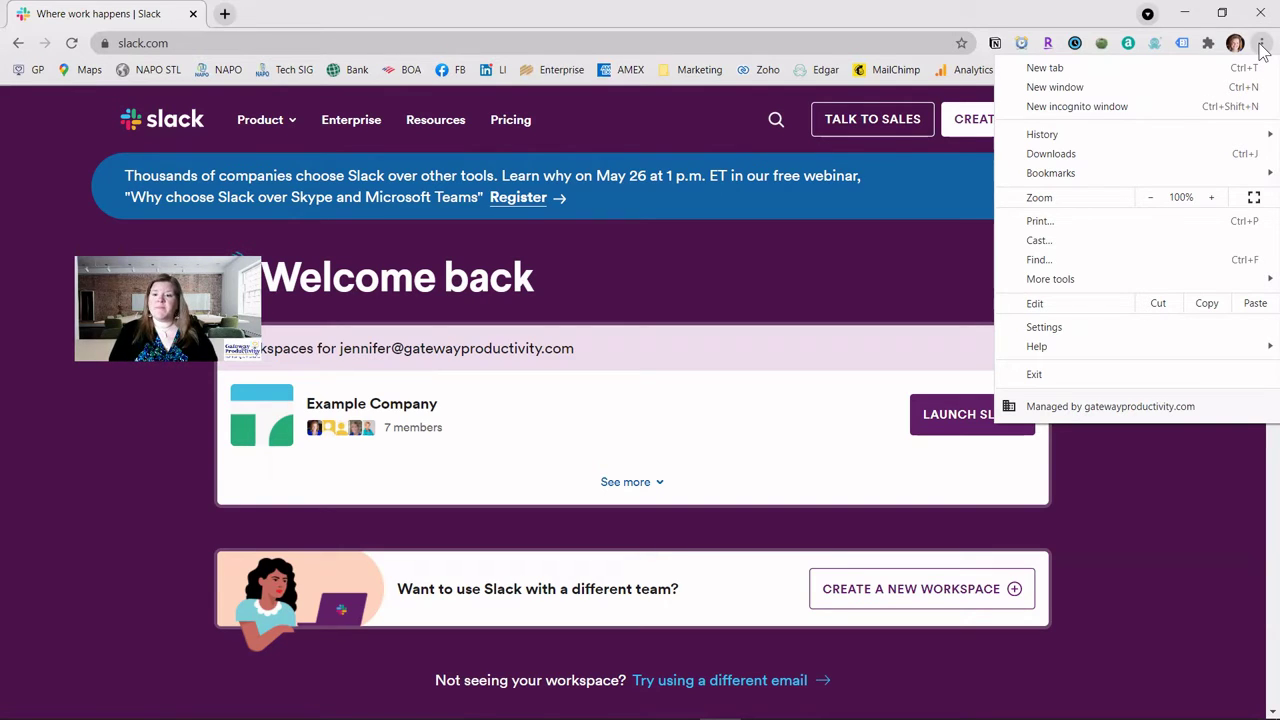
mouse_move(1073, 170)
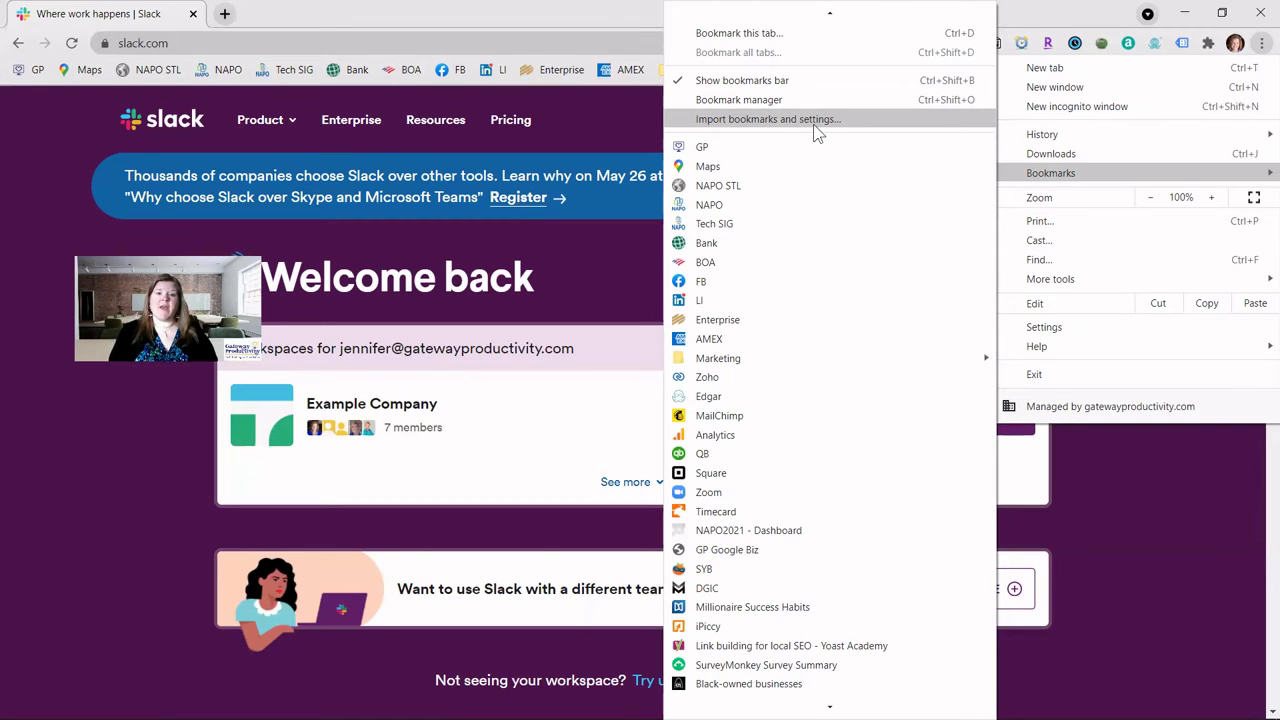
left_click(776, 100)
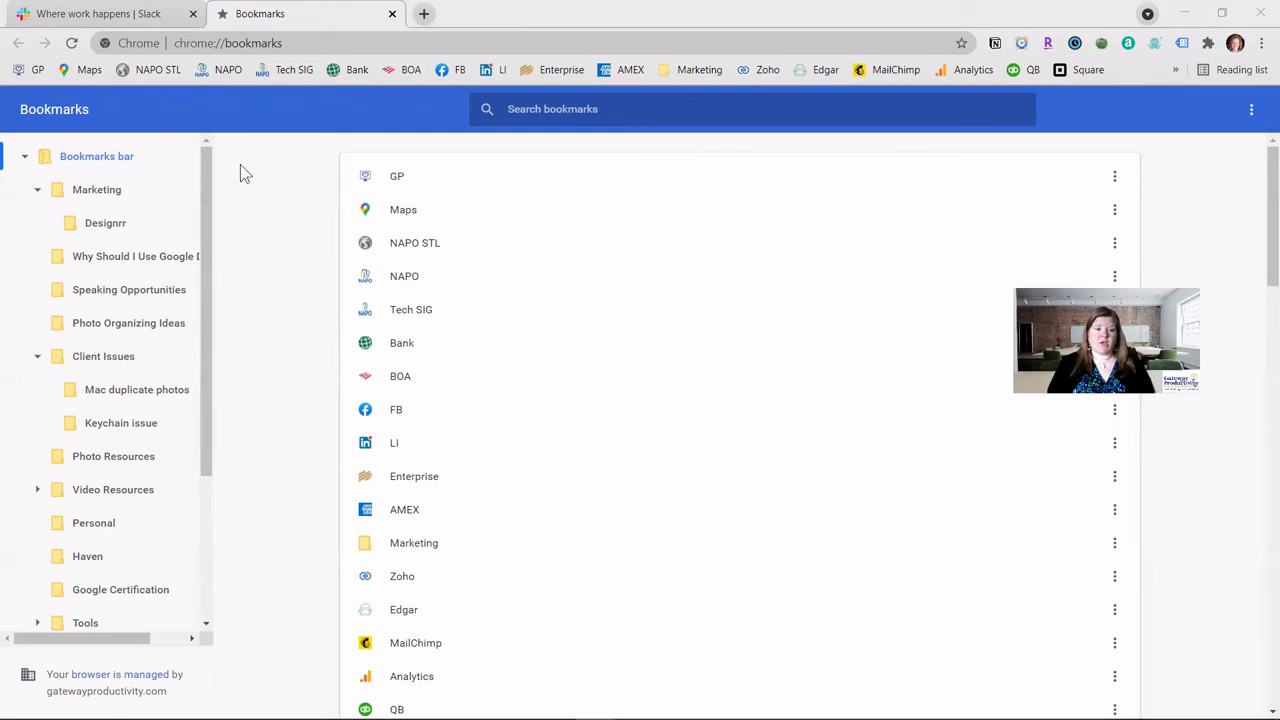
Step: Look through the bookmarks and folders of the bookmarks bar in the manager and the options for the GP bookmark
left_click_drag(209, 177, 205, 125)
scroll(794, 306, "down", 10)
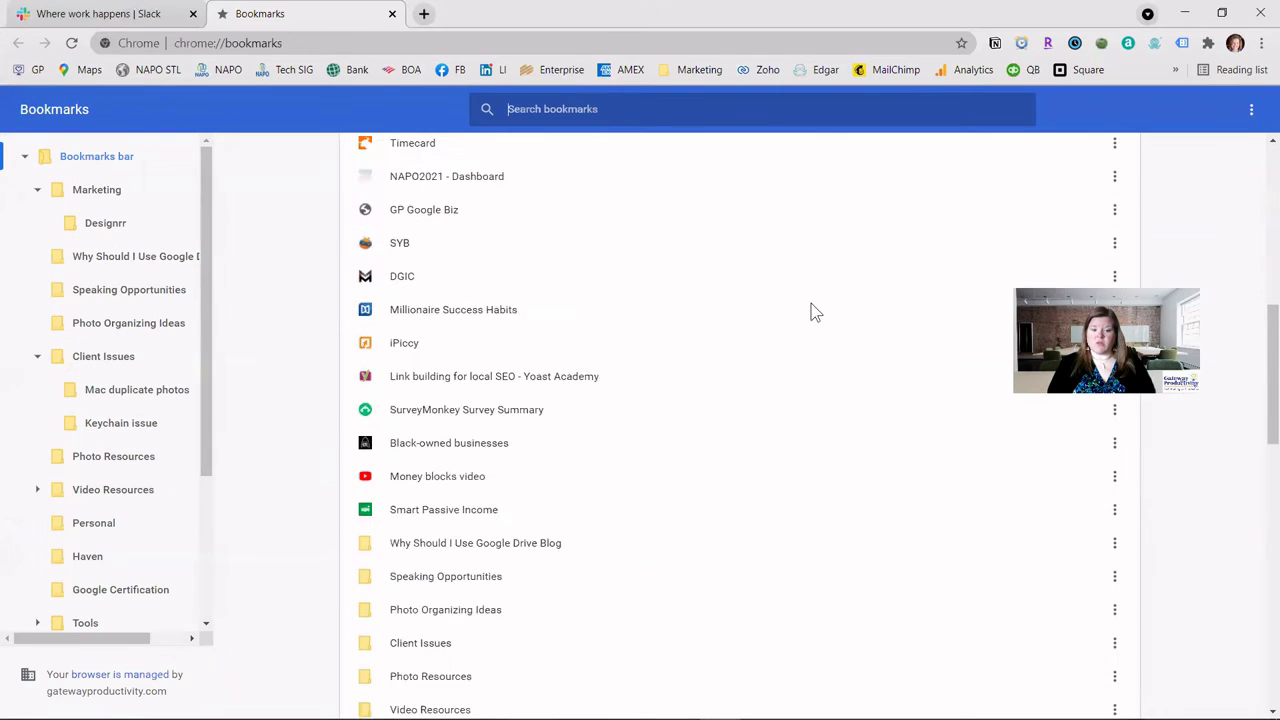
scroll(811, 312, "down", 4)
scroll(810, 311, "up", 4)
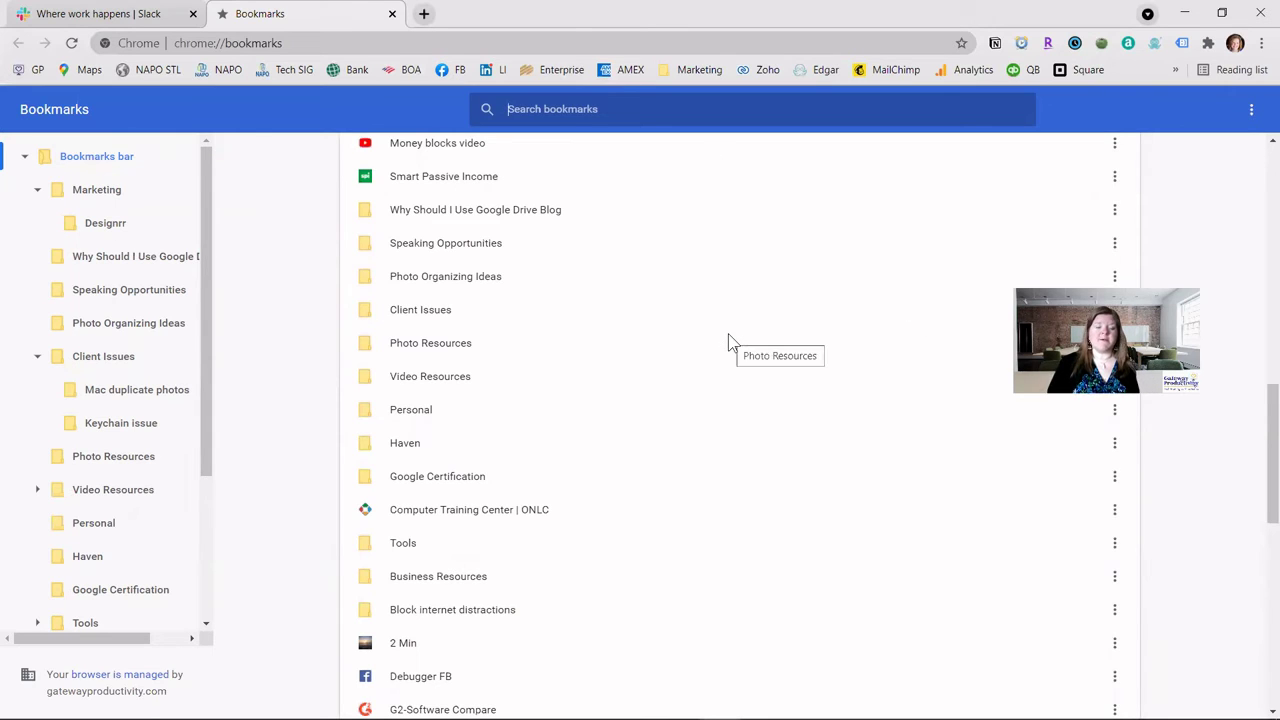
scroll(703, 268, "up", 10)
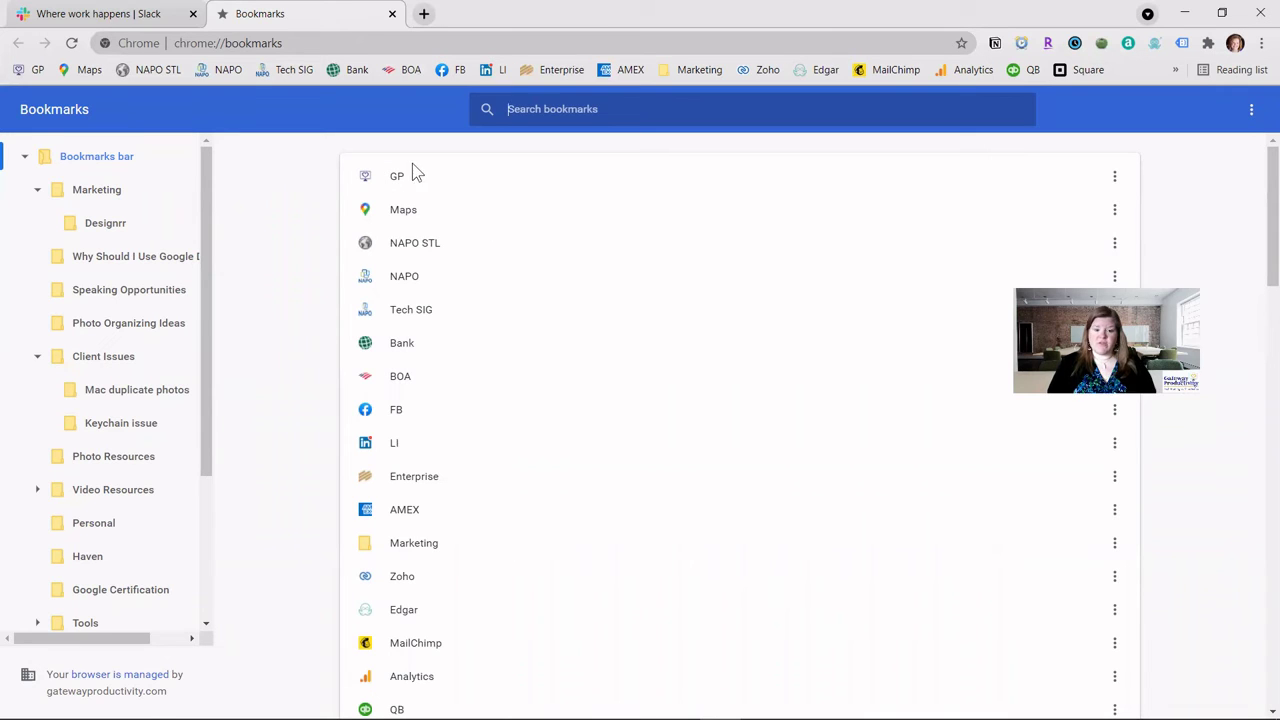
left_click_drag(445, 183, 415, 188)
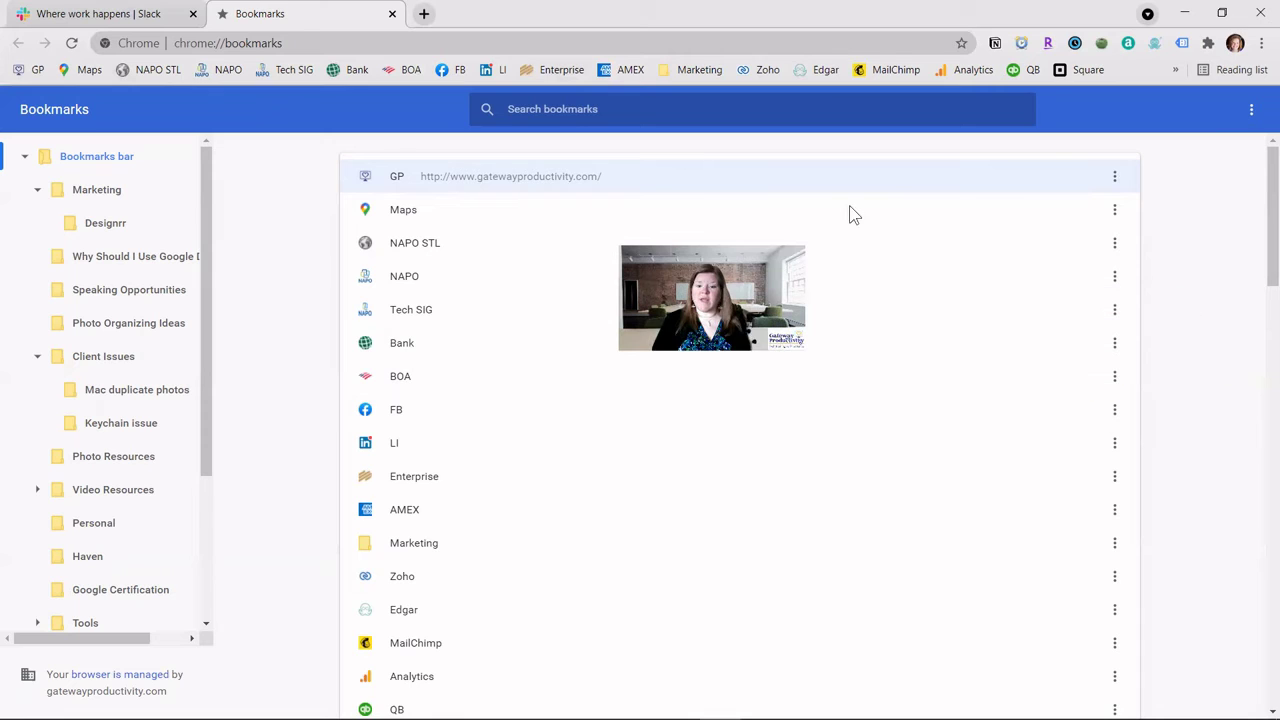
left_click(1114, 177)
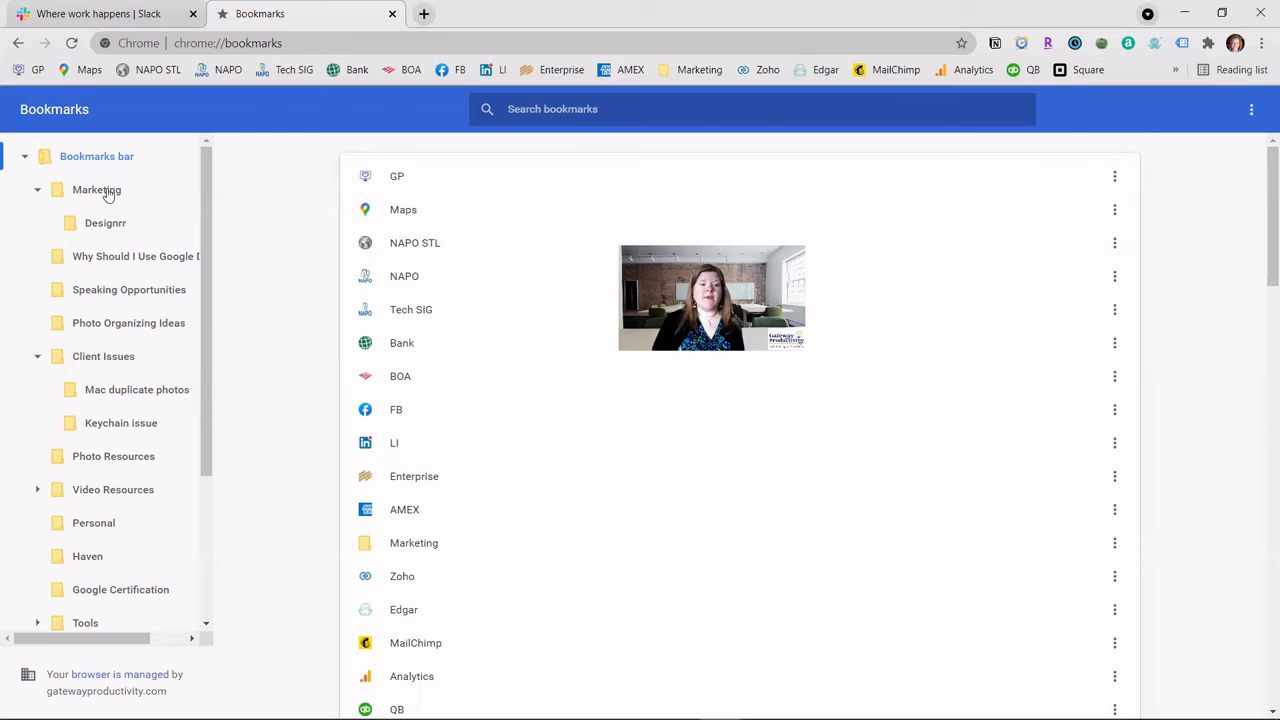
Step: Try to move the Marketing folder into the Client Issues folder
left_click_drag(102, 194, 97, 355)
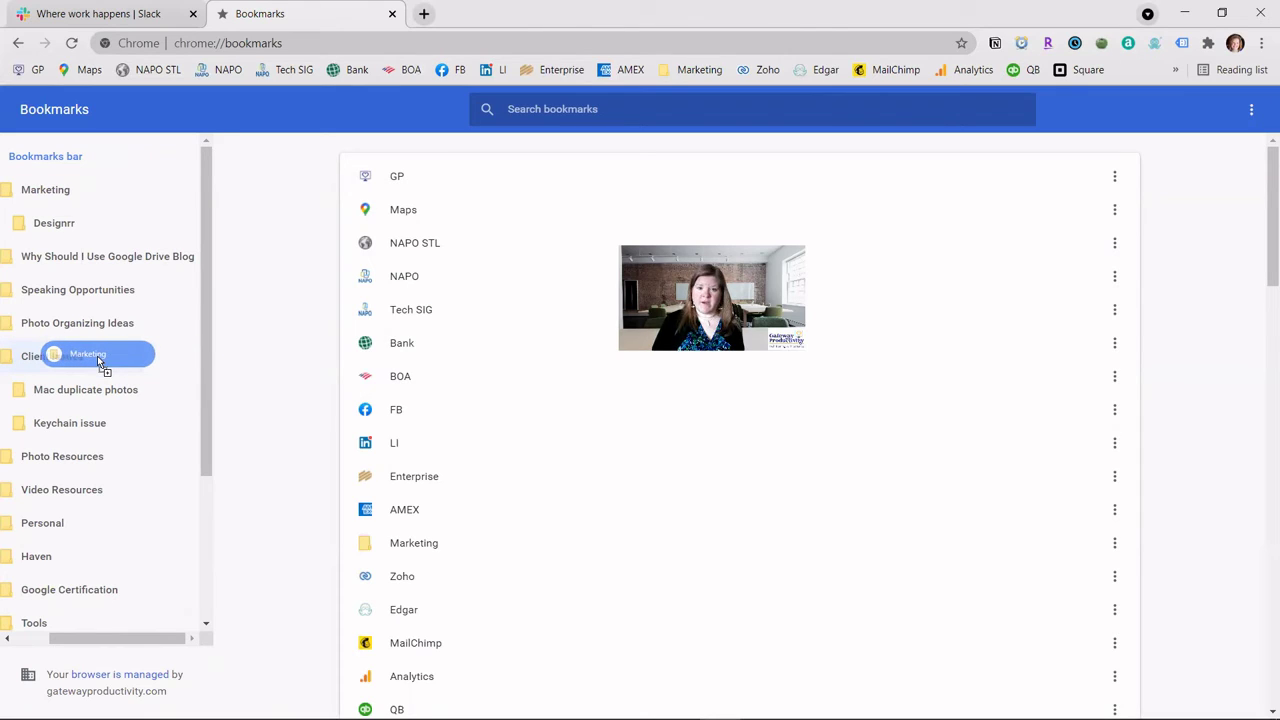
left_click_drag(97, 355, 93, 355)
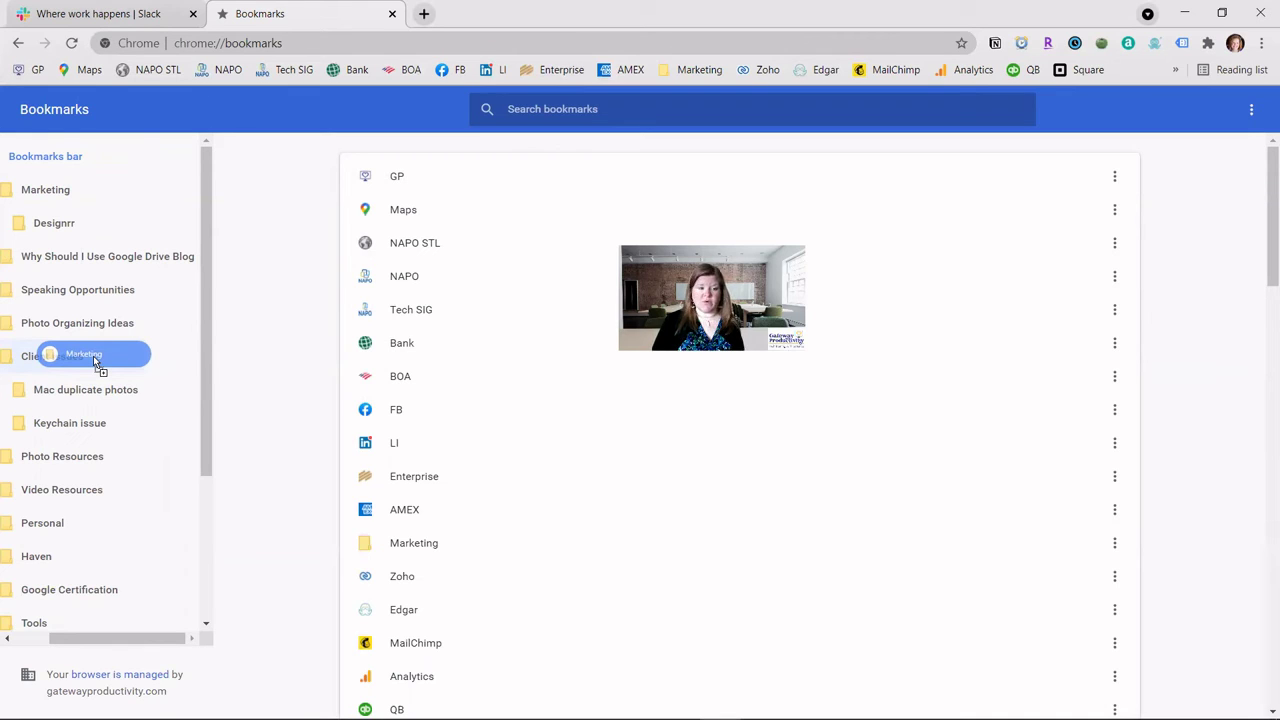
left_click_drag(93, 355, 116, 307)
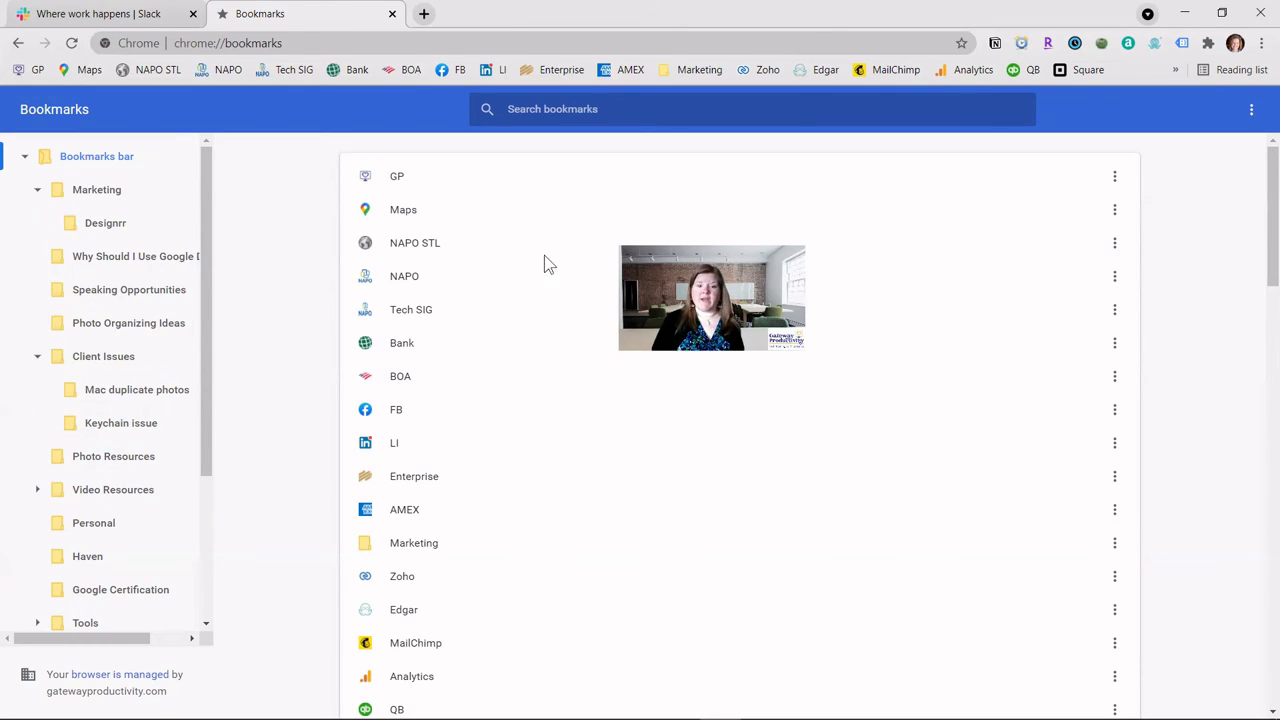
Step: Add a new folder named Test to the bookmarks bar
left_click(1248, 112)
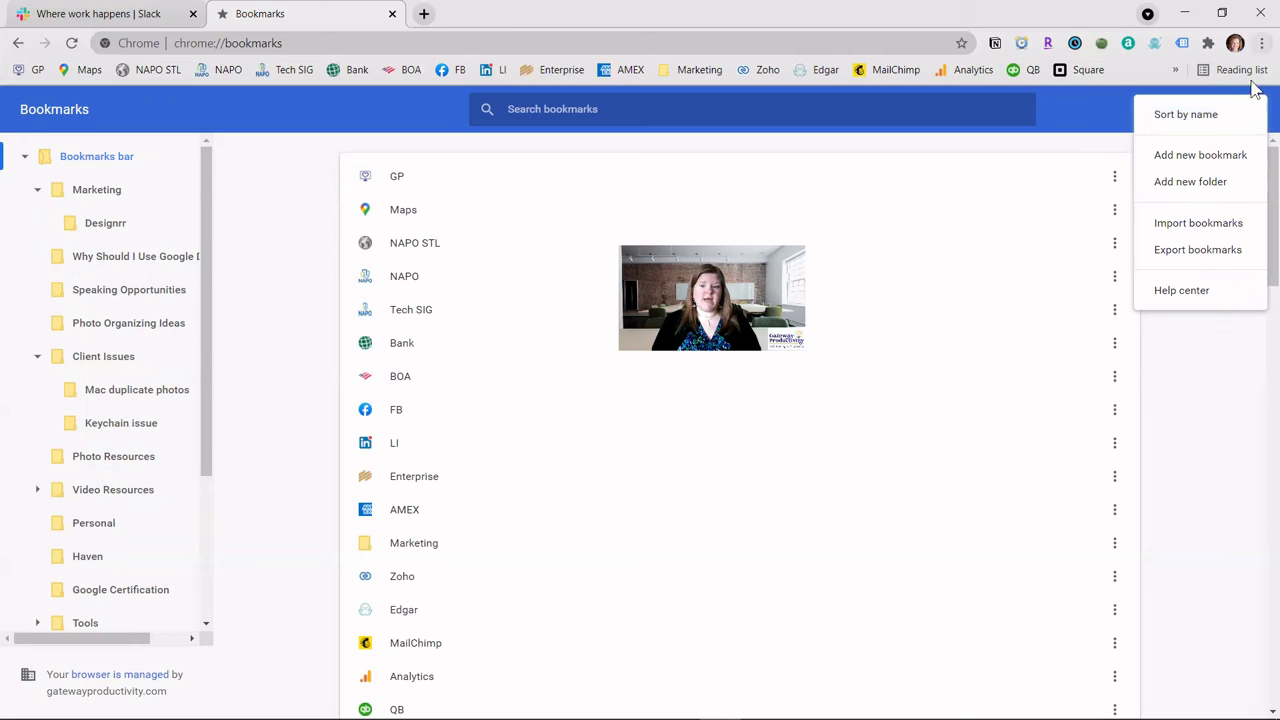
left_click(1098, 148)
left_click(1249, 113)
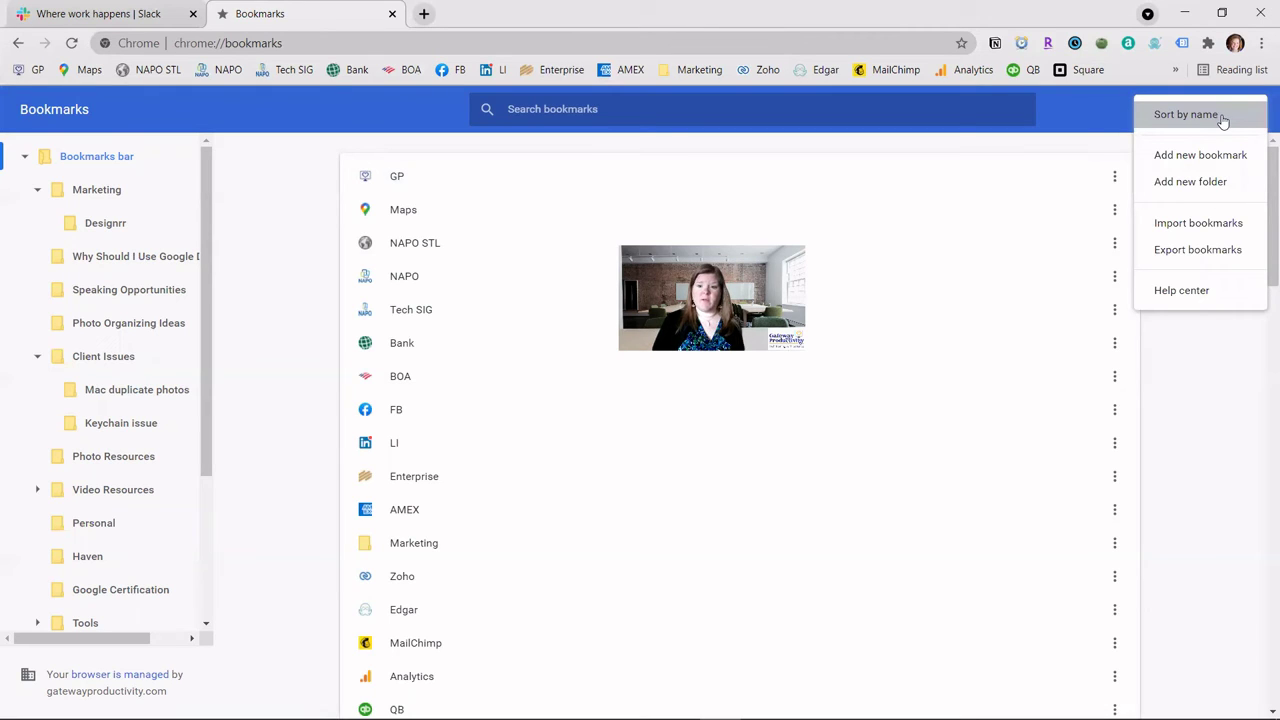
left_click(1222, 186)
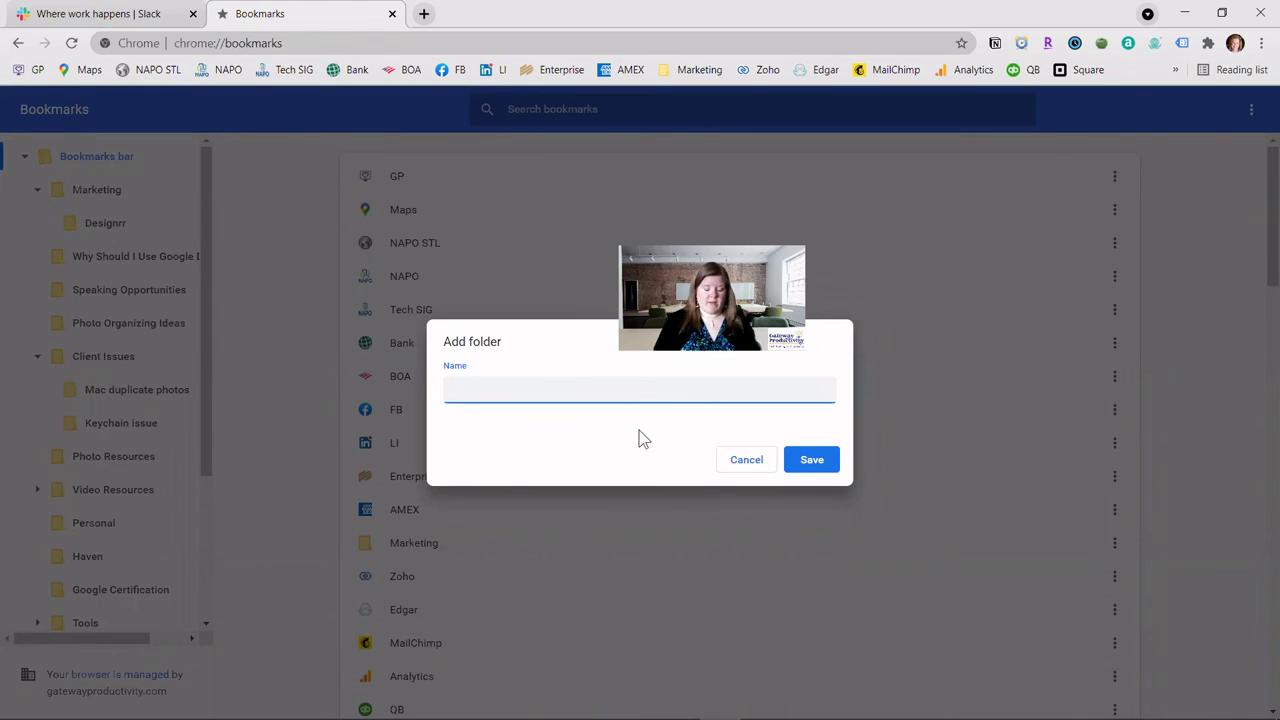
type("Test")
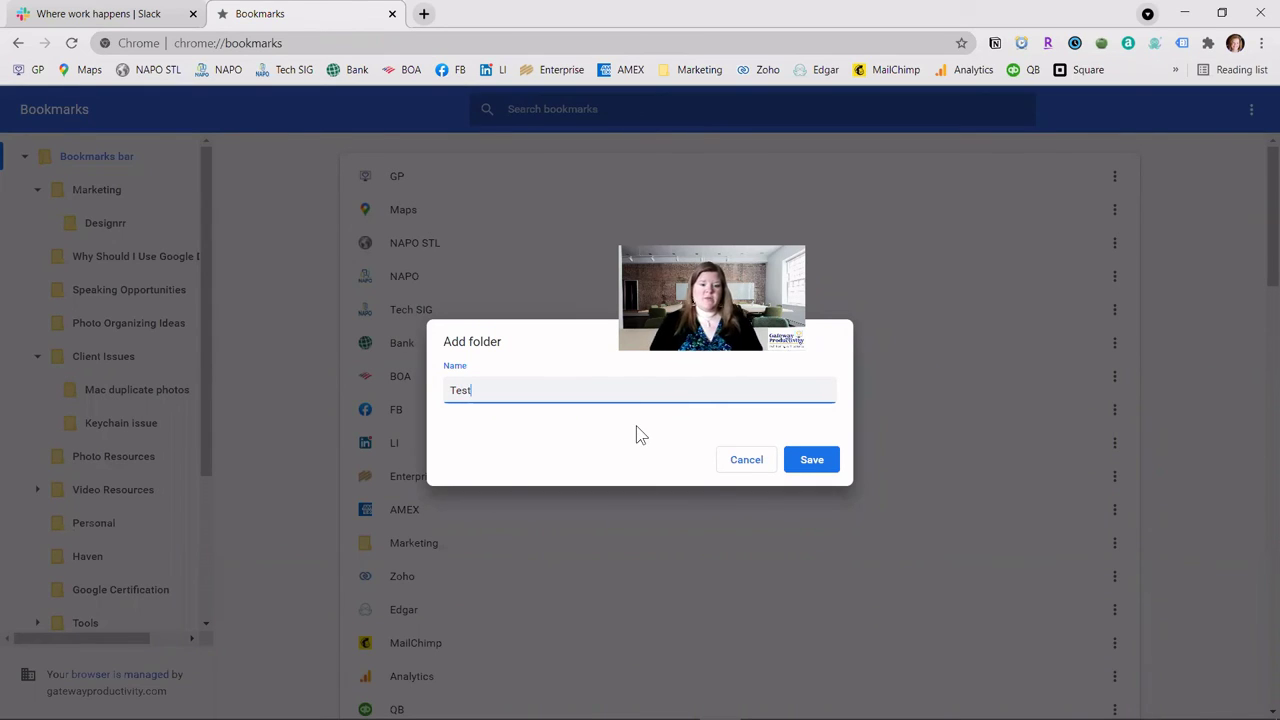
left_click(826, 463)
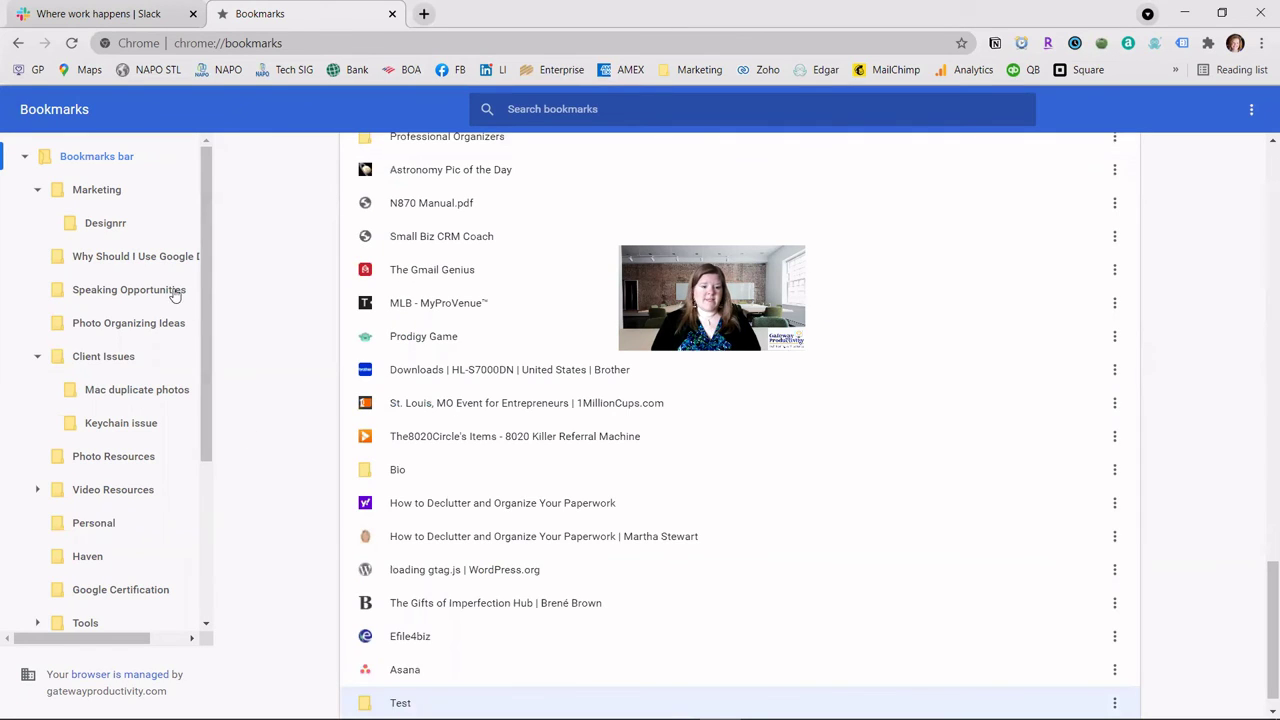
Step: Find the Test folder in the folder tree and delete it
left_click_drag(206, 277, 200, 550)
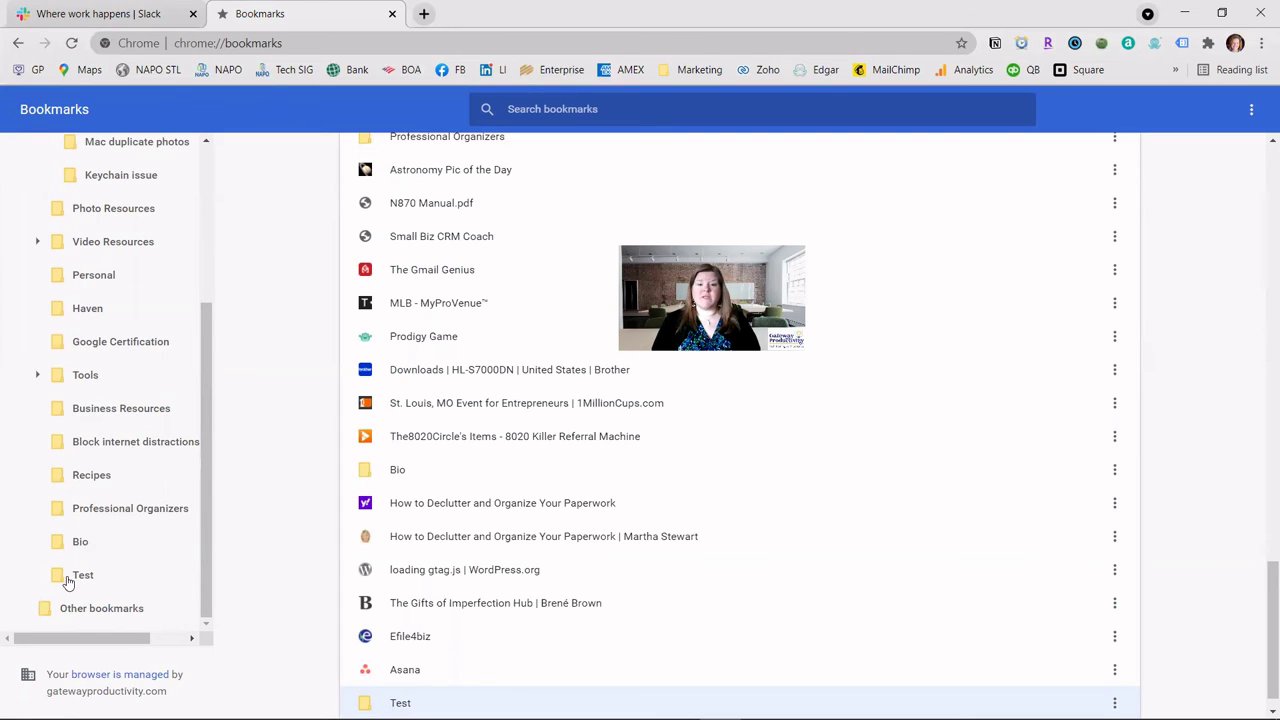
mouse_move(68, 582)
left_mouse_down()
mouse_move(60, 205)
mouse_move(72, 428)
mouse_move(60, 605)
mouse_move(60, 245)
mouse_move(85, 577)
left_mouse_up()
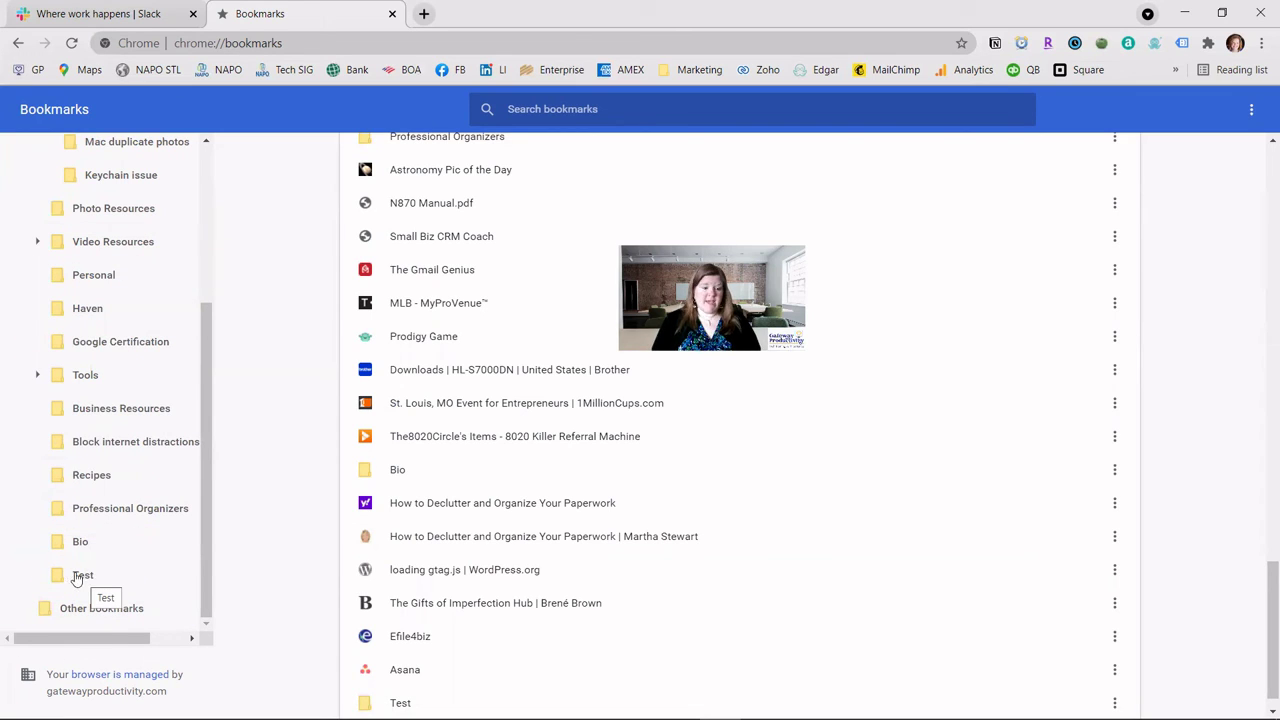
right_click(77, 580)
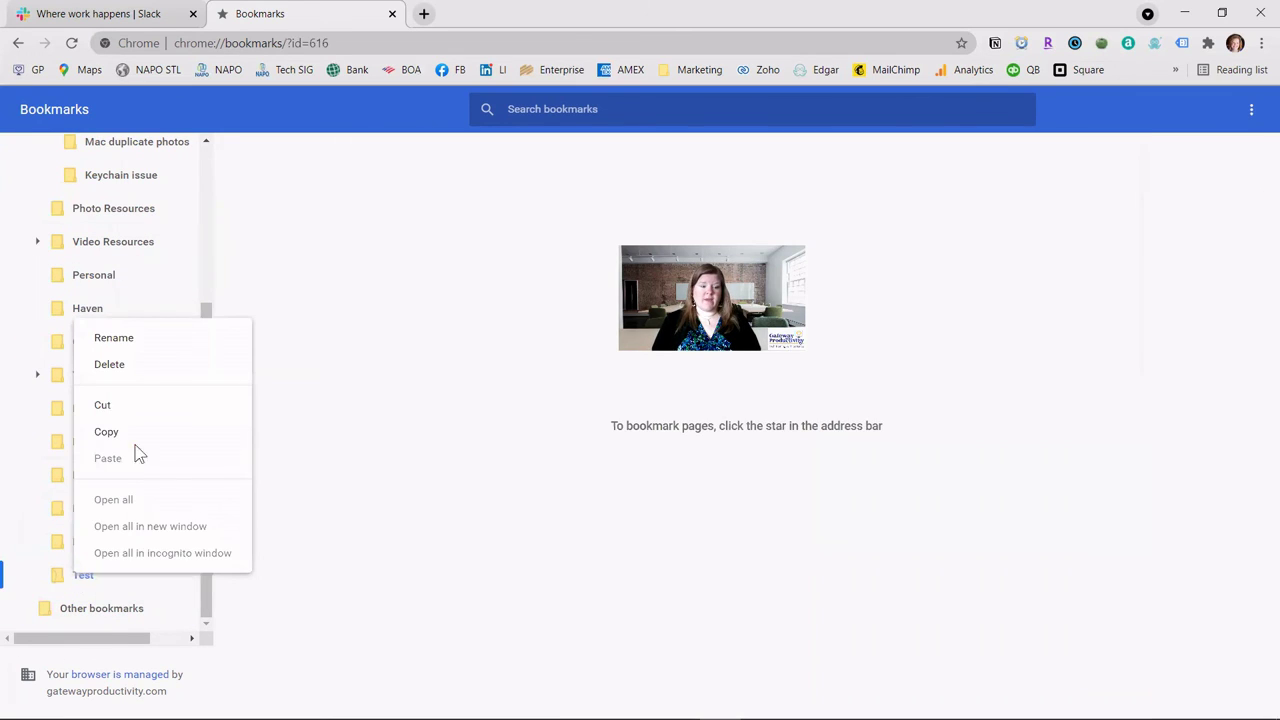
left_click(129, 370)
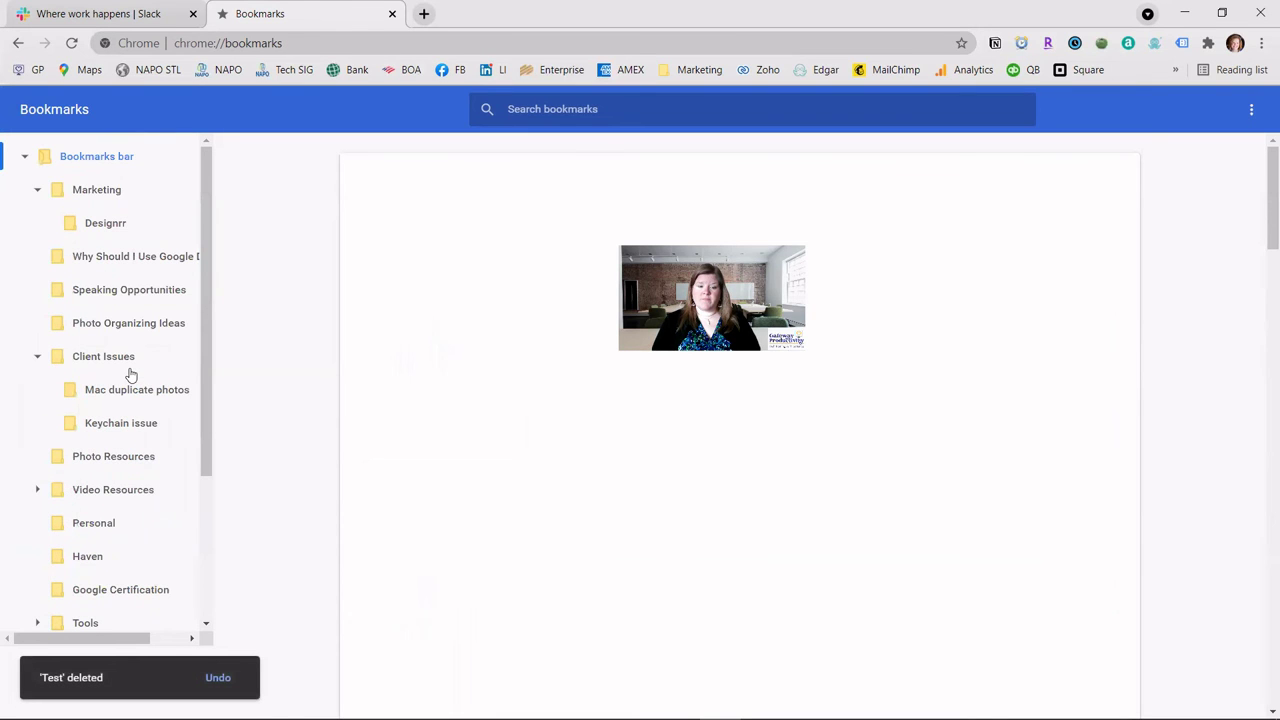